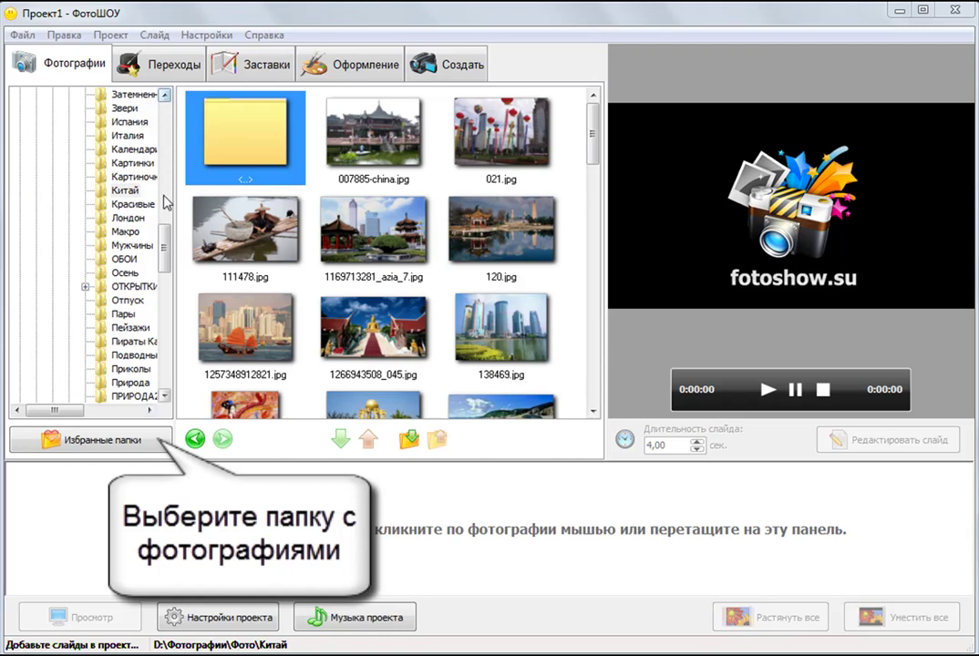
Open the Осень photo folder and add 0_3f409_9c982fee_XXL.jpeg and 0_410b5_7e793571_XXL.jpeg to the slideshow as the first two slides
mouse_move(163, 242)
left_mouse_down()
mouse_move(164, 273)
mouse_move(169, 244)
left_mouse_up()
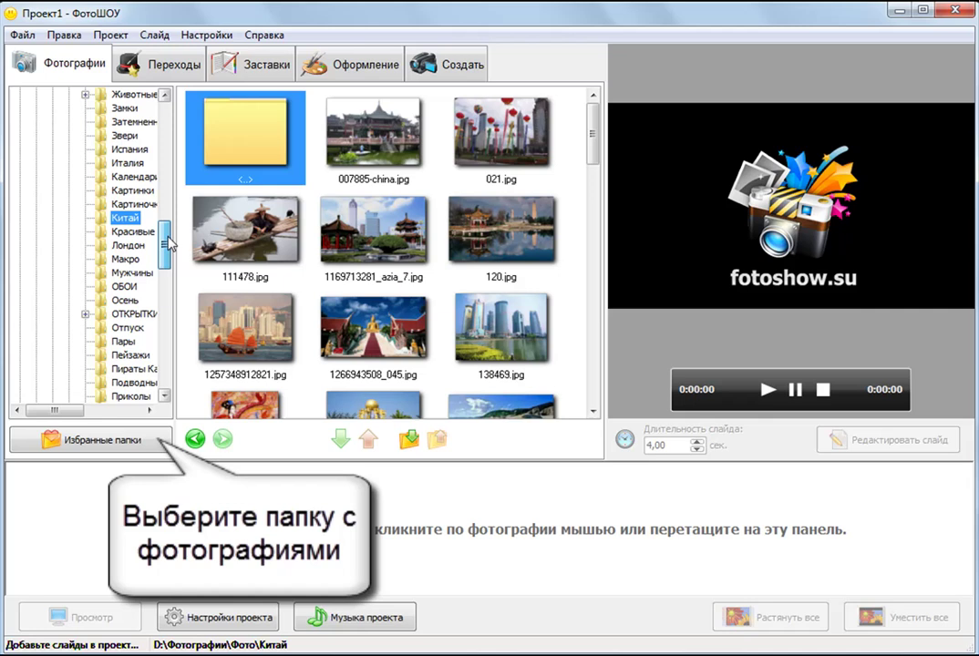
left_click(129, 301)
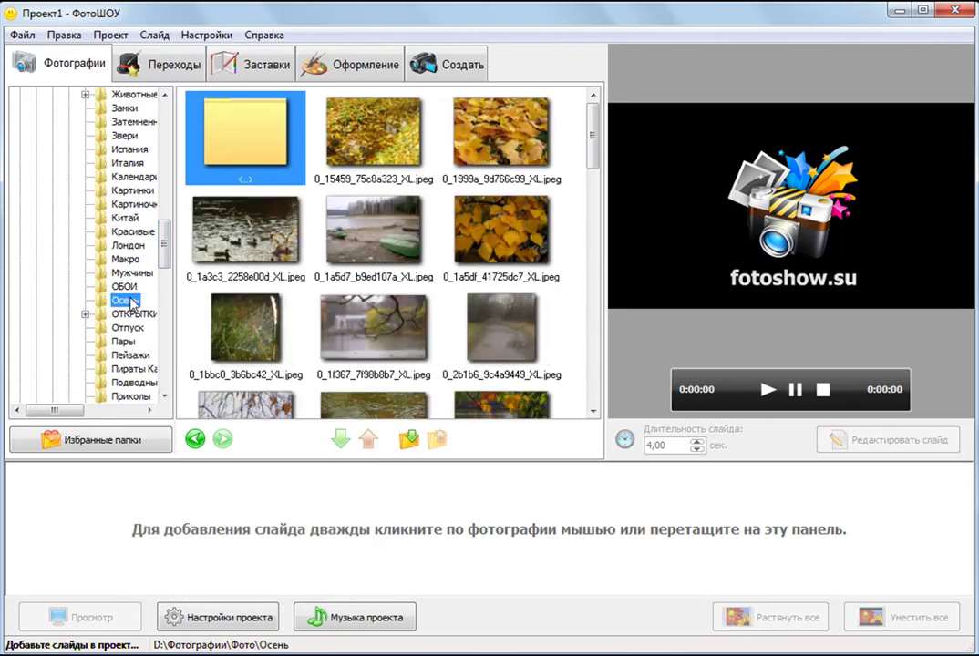
left_click_drag(597, 134, 588, 199)
left_click_drag(368, 210, 137, 456)
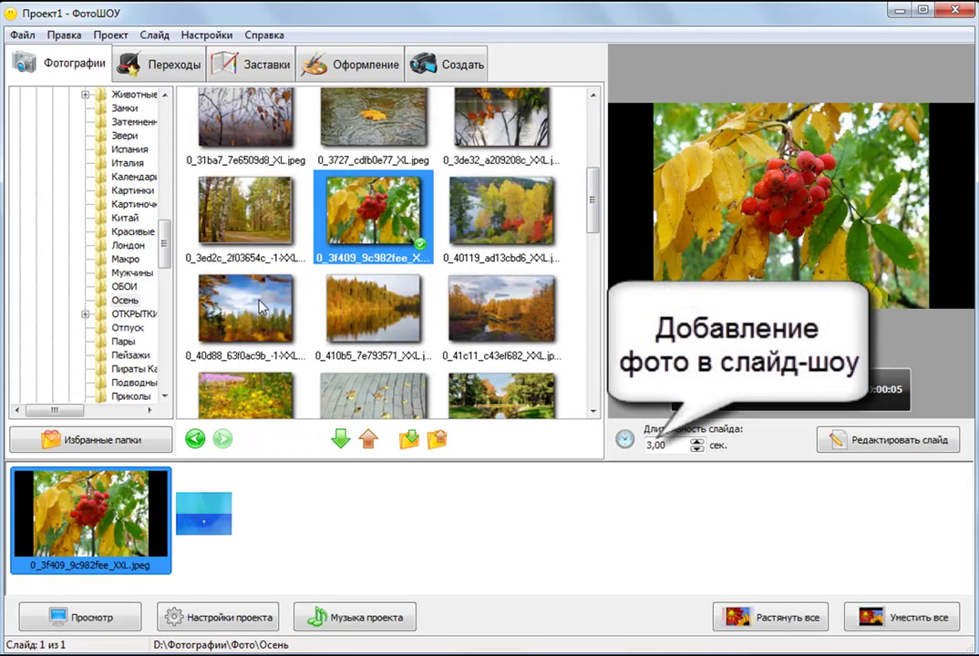
left_click_drag(326, 305, 265, 515)
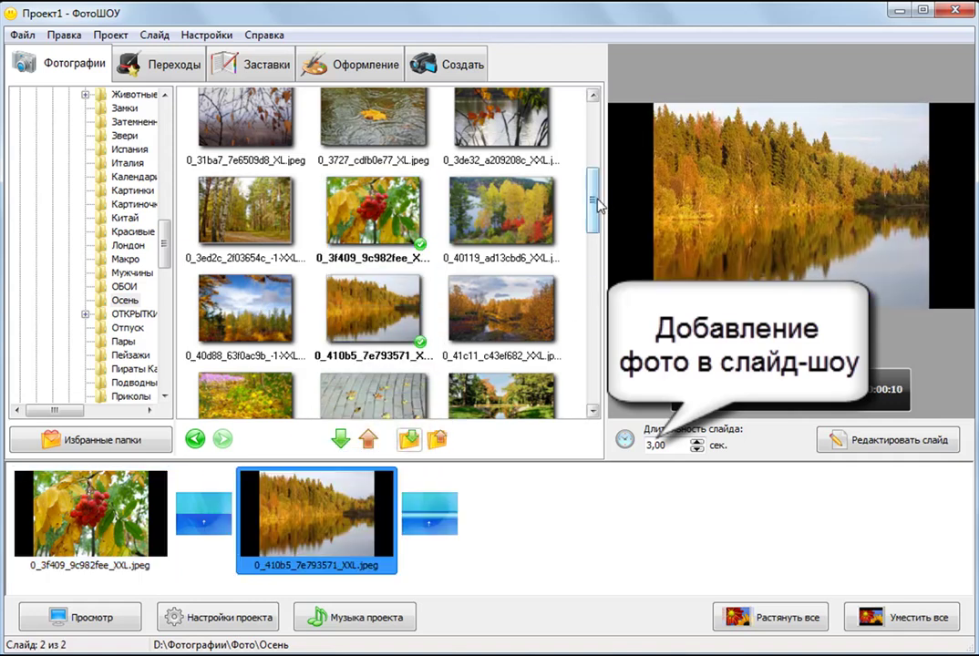
Add 0_42cf7_2e6f1966_-1-XXL.jpeg, 0_4dfce_2fe039b6_XL.jpeg and 0_48cfd_b103342_XXL.jpeg to the end of the slideshow, in that order
left_click_drag(597, 206, 592, 238)
left_click_drag(503, 220, 469, 520)
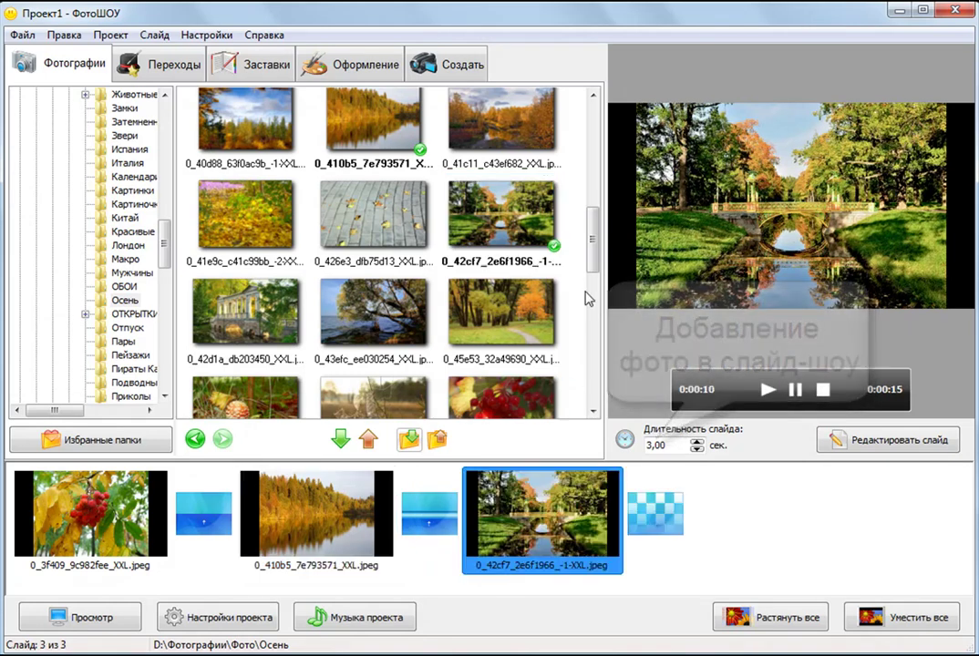
left_click_drag(592, 223, 593, 255)
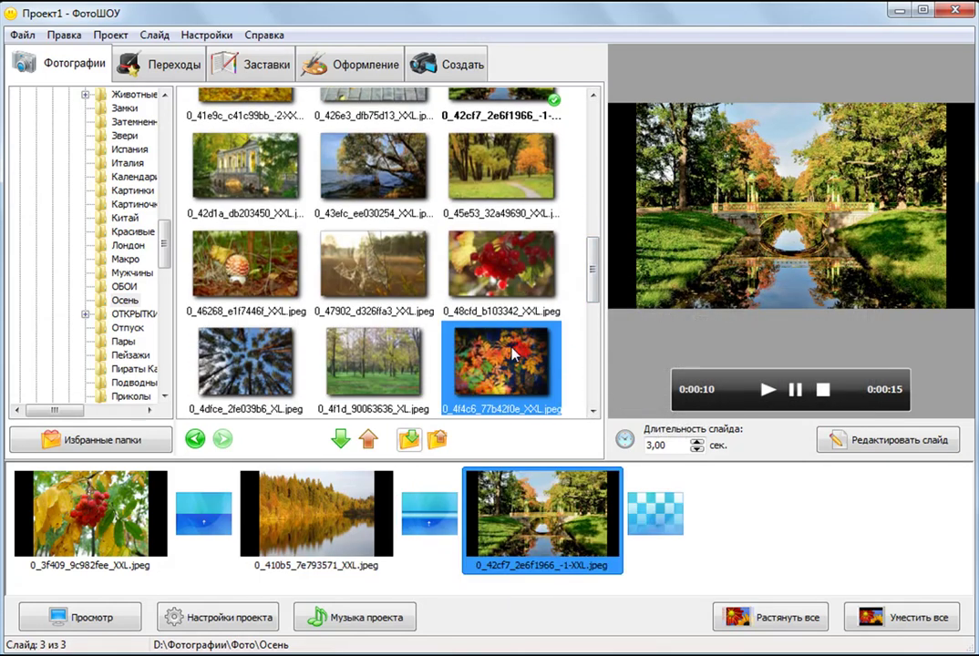
left_click_drag(273, 351, 774, 510)
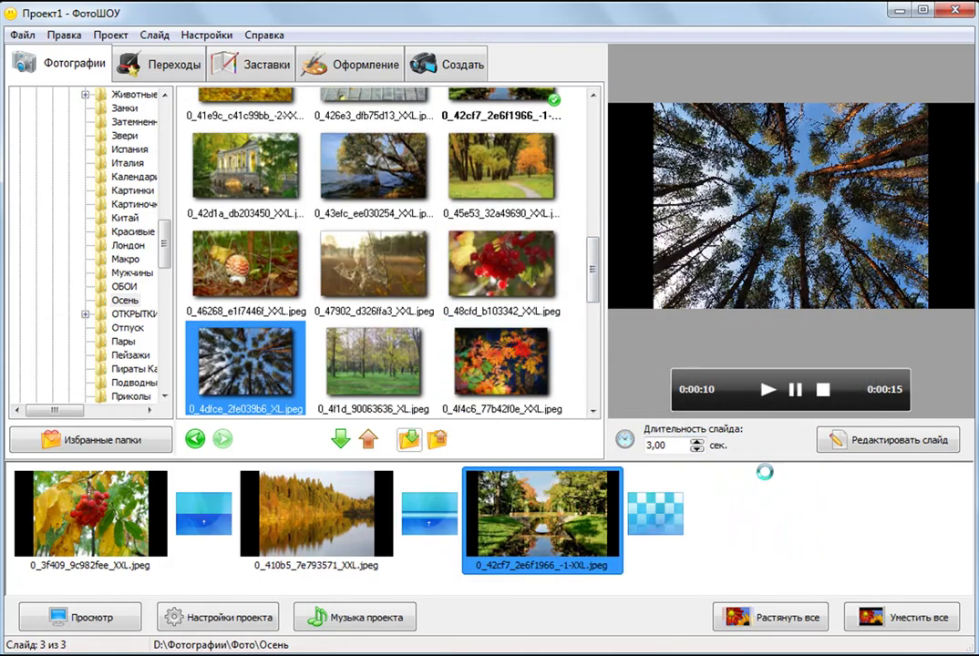
left_click_drag(502, 264, 820, 520)
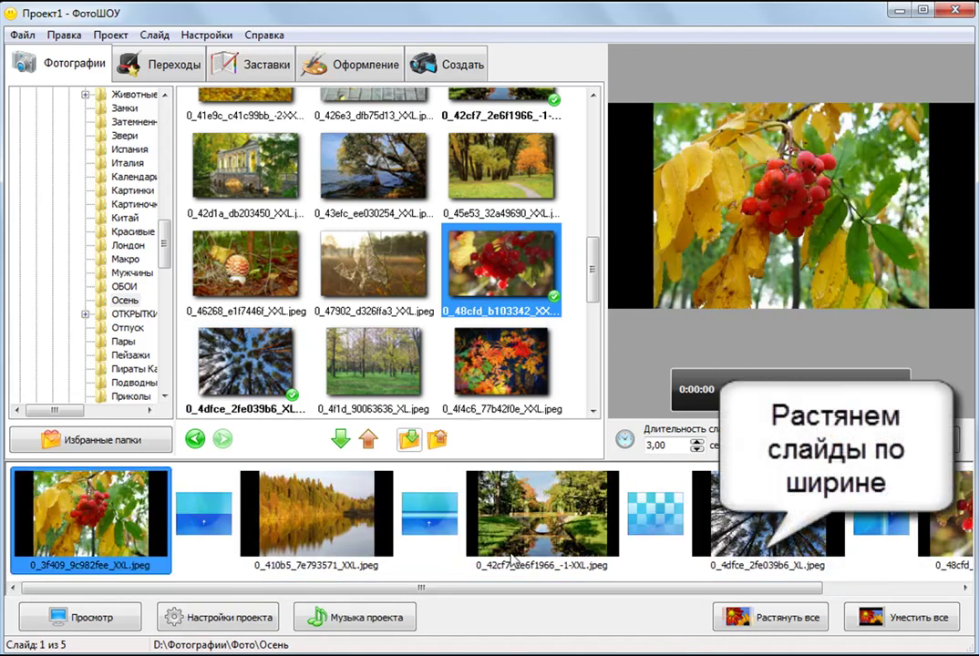
Stretch all slide photos to fill the full screen
left_click(771, 617)
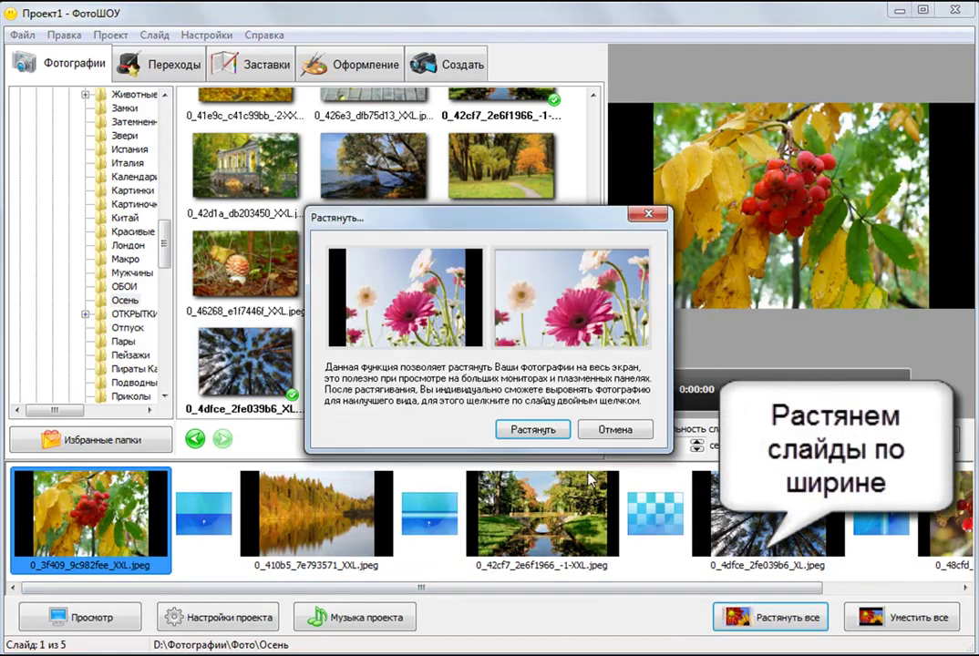
left_click(534, 431)
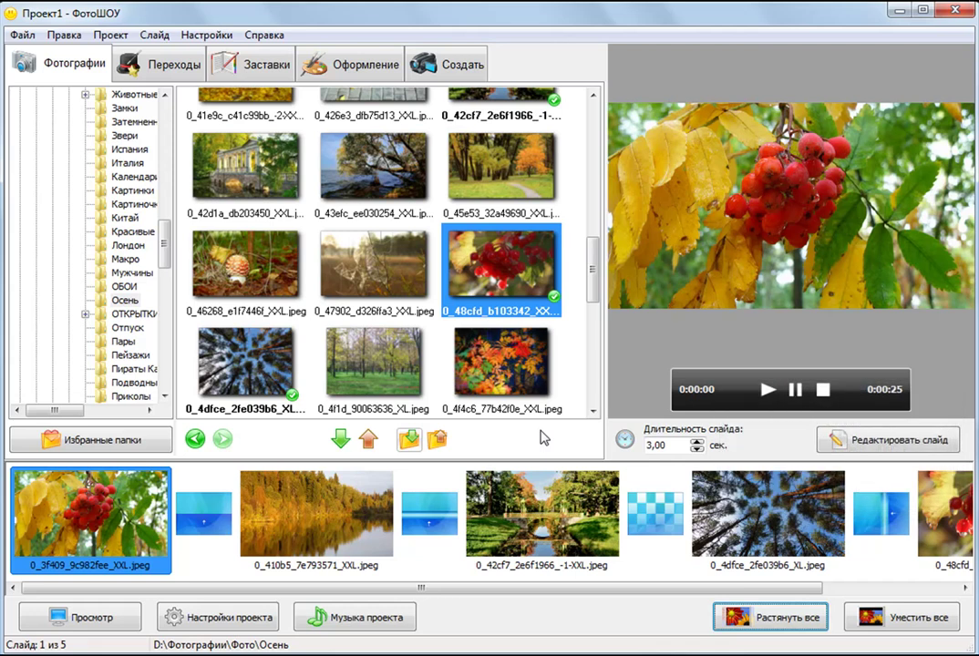
Place the dark-blue outward-arrows standard transition after the first slide, and the spiral, brush-splash and glowing-circle gradient transitions after slides two to four
left_click(169, 66)
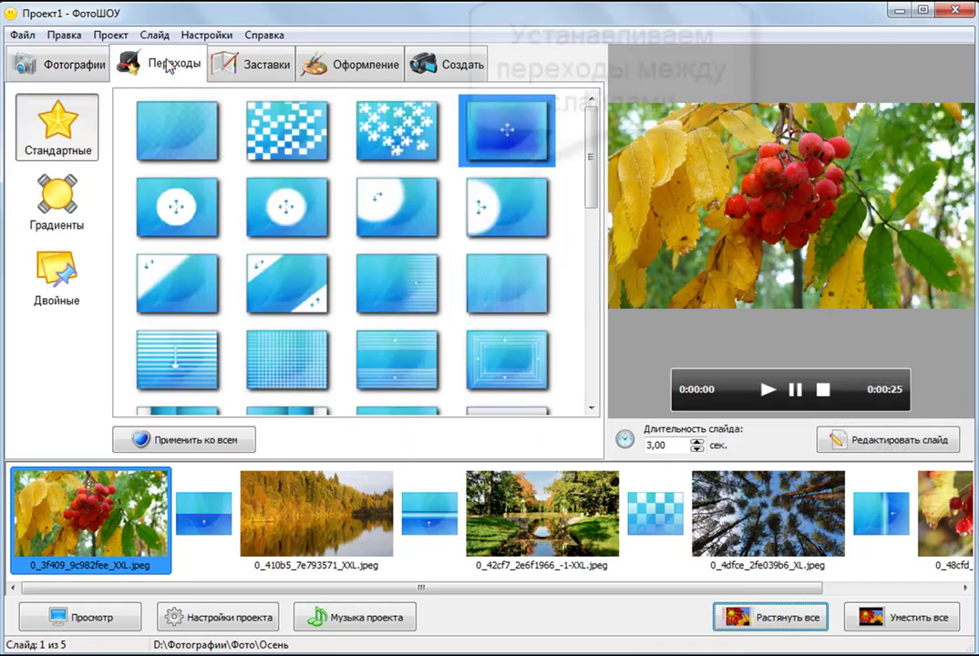
left_click_drag(515, 139, 214, 500)
left_click(57, 212)
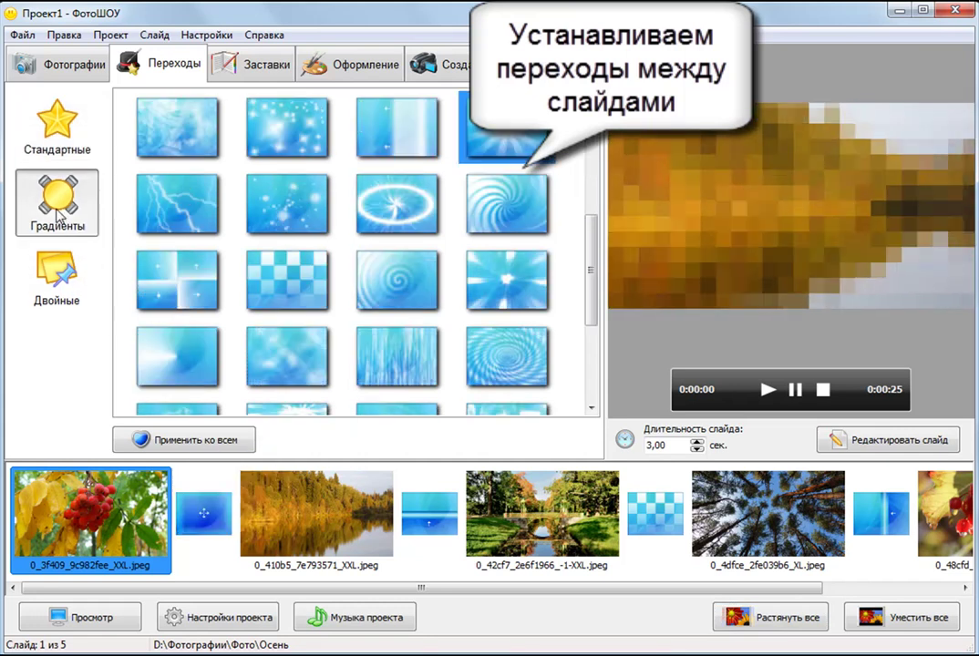
scroll(538, 261, "up", 5)
left_click_drag(205, 127, 417, 502)
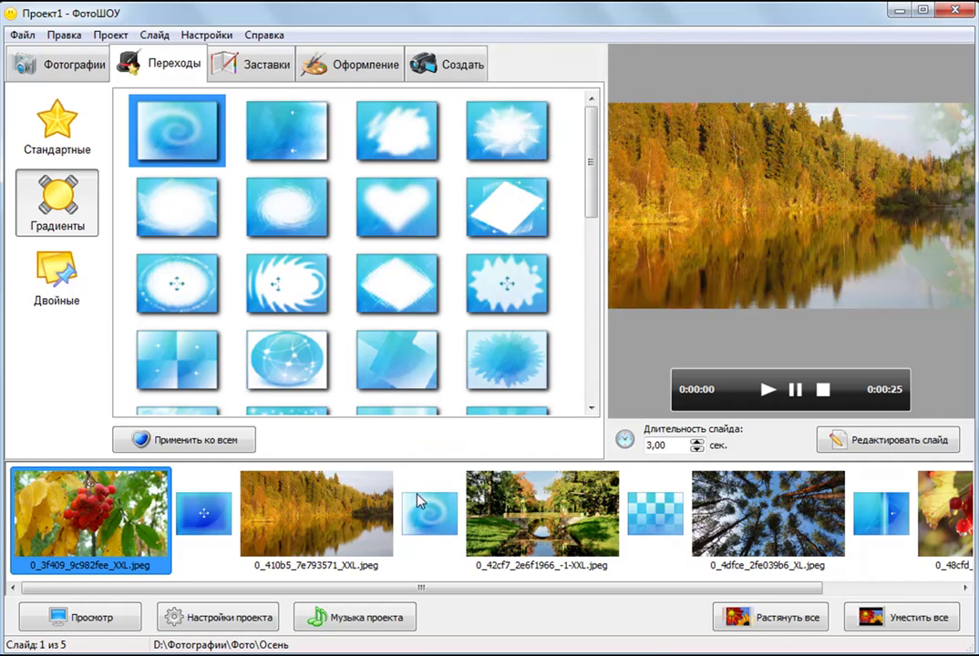
left_click_drag(412, 161, 655, 513)
left_click_drag(590, 180, 589, 365)
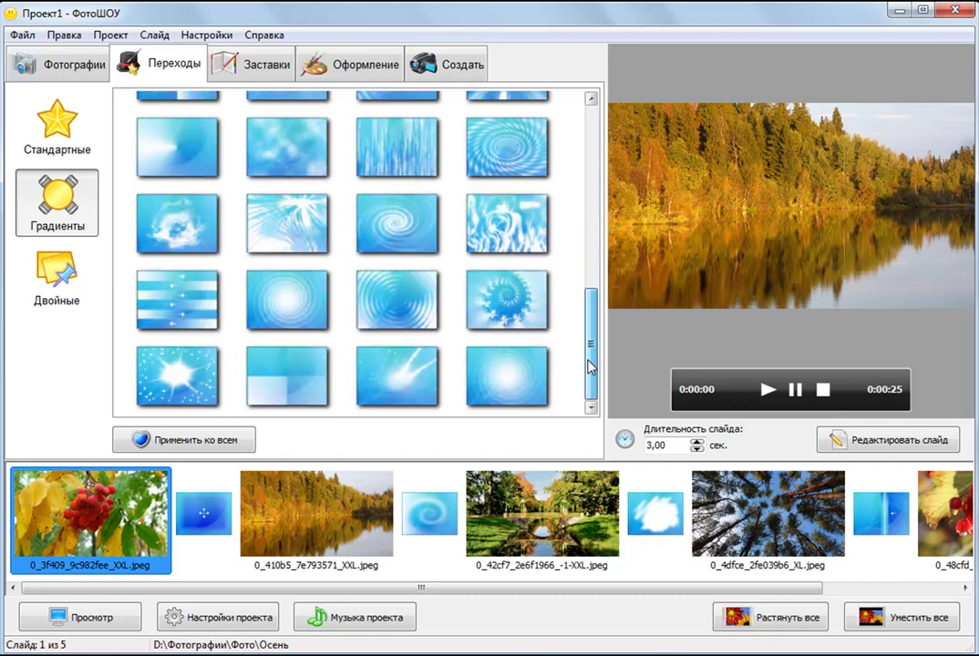
left_click_drag(508, 383, 881, 513)
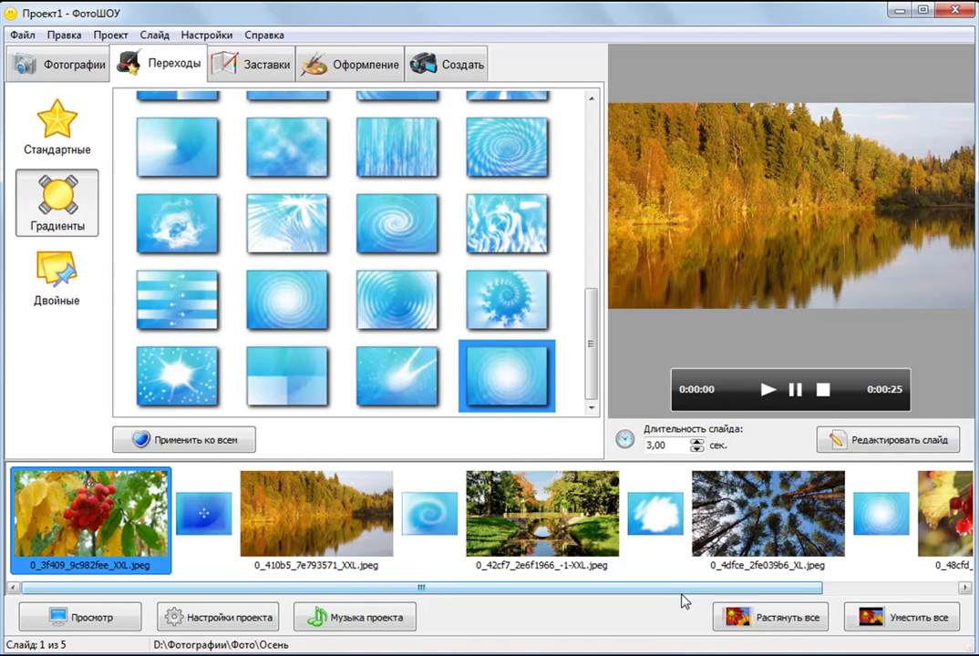
In the project settings, set the slide duration to 4.00 seconds and the effect duration to 1.50 seconds for all slides
left_click(62, 63)
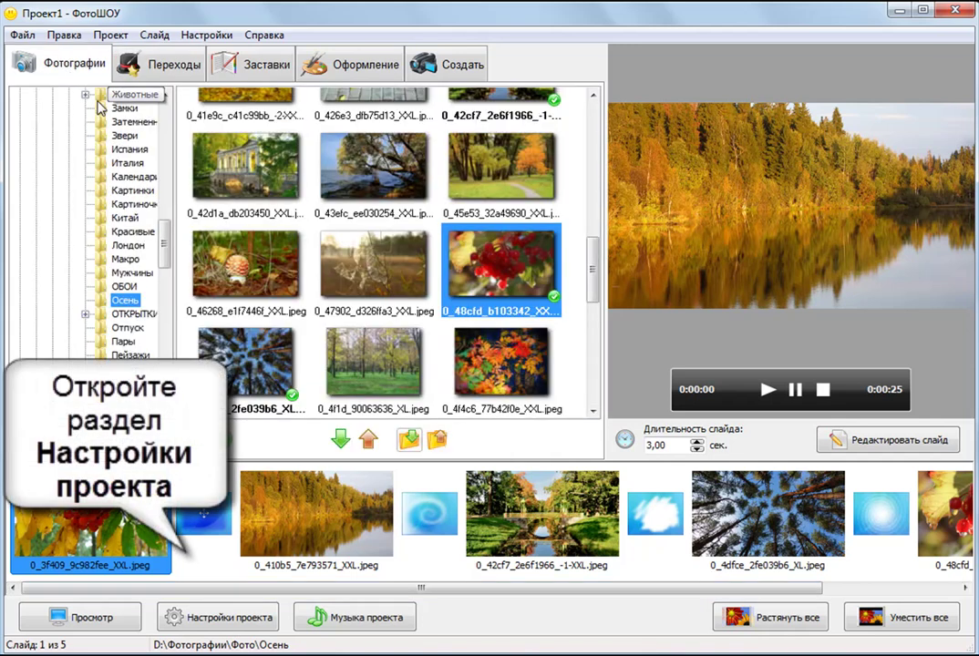
left_click(196, 619)
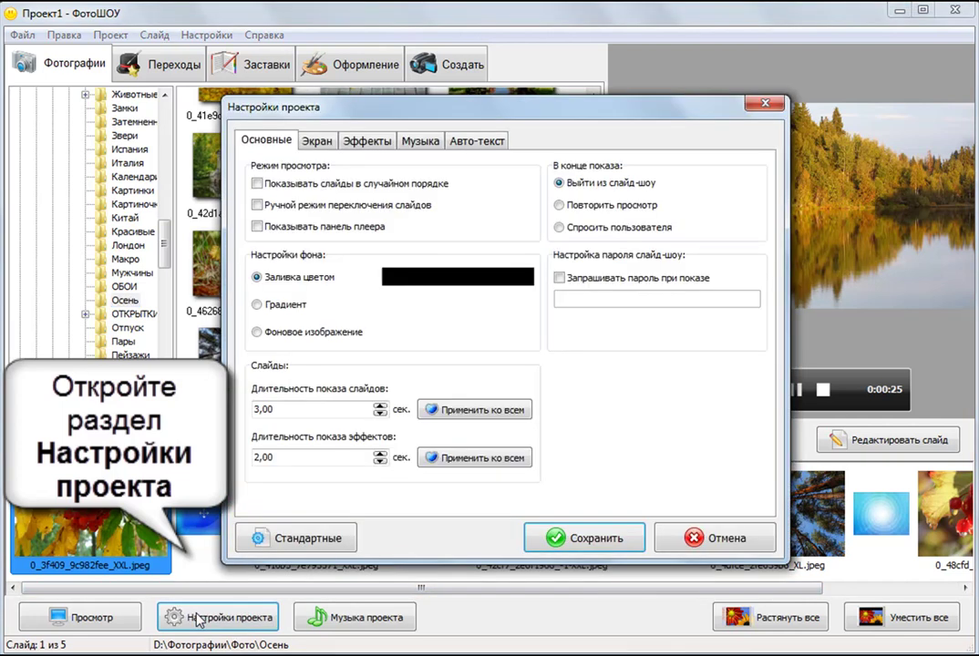
left_click(380, 407)
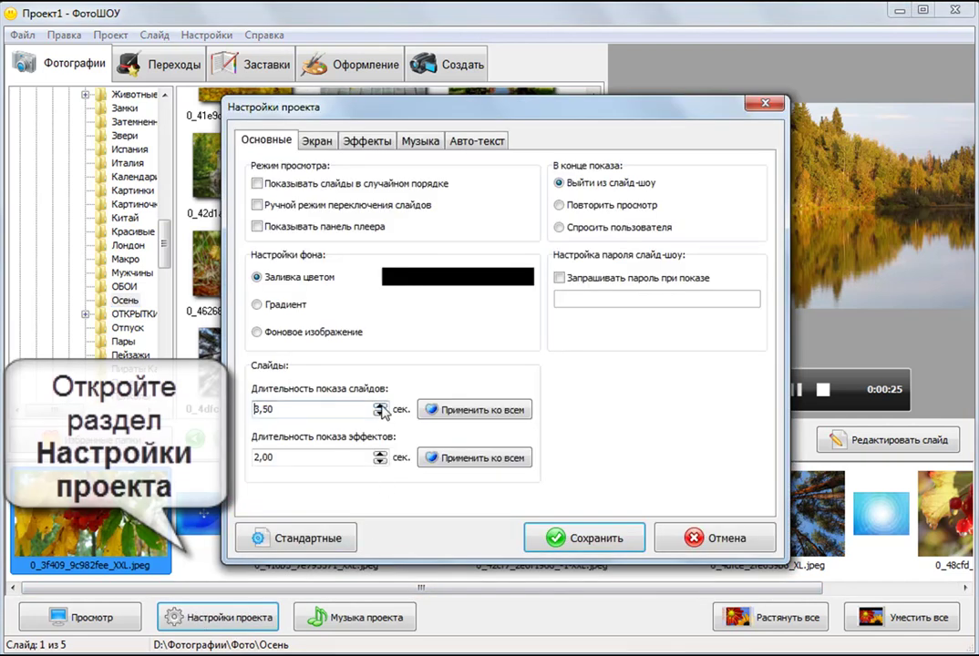
left_click(380, 407)
left_click(379, 462)
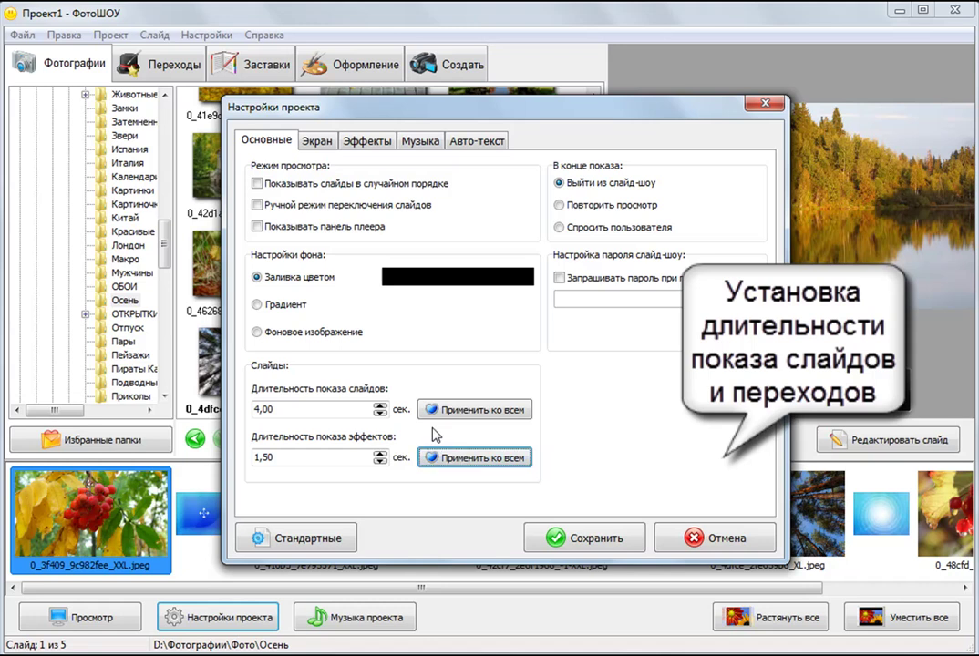
Set the slideshow's aspect ratio to 5:4 and save the project settings
left_click(317, 141)
left_click(463, 193)
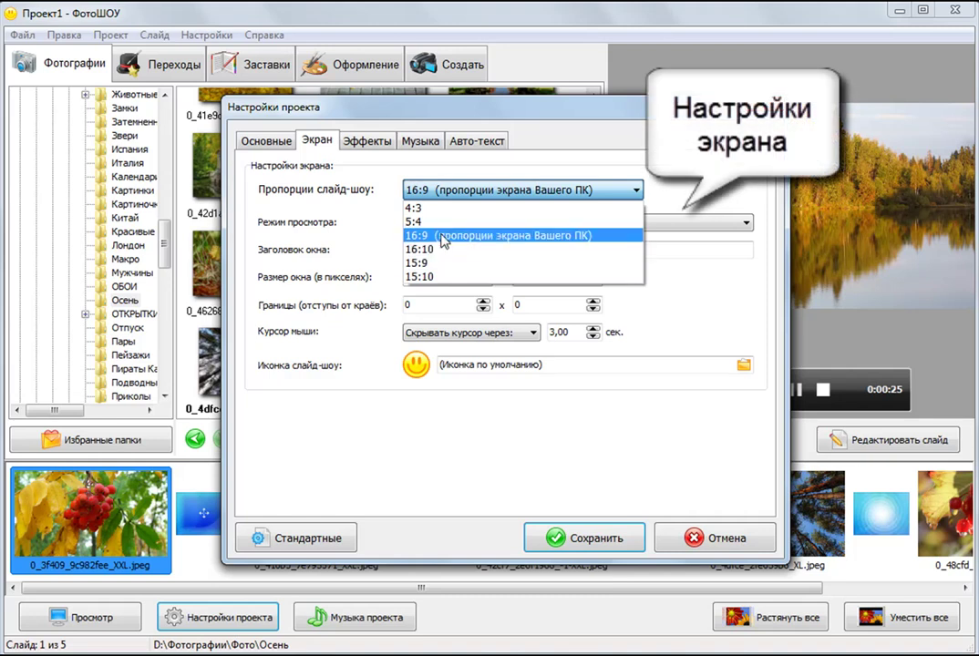
left_click(437, 221)
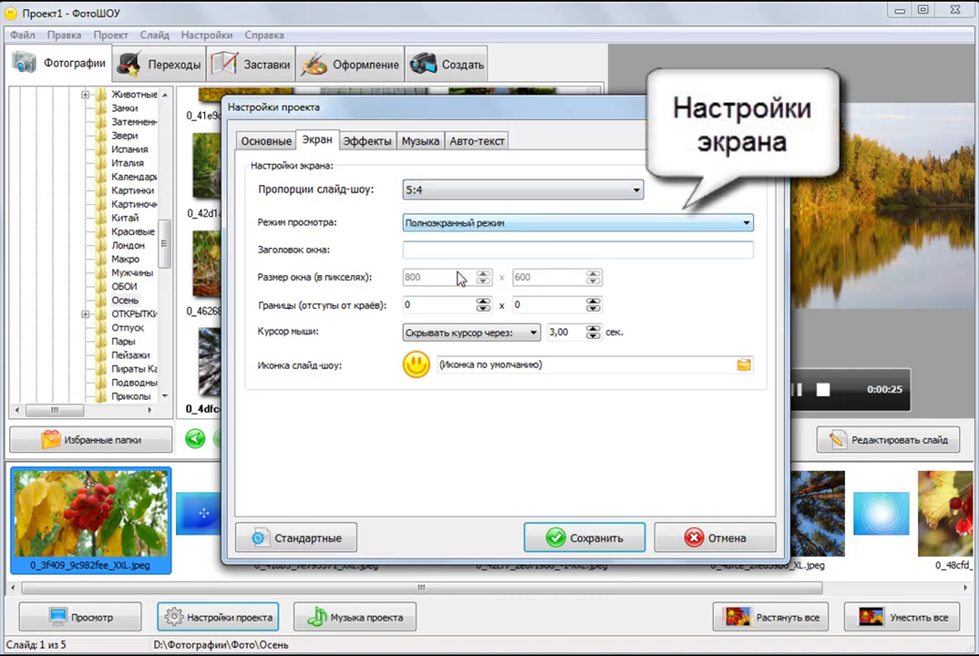
left_click(574, 540)
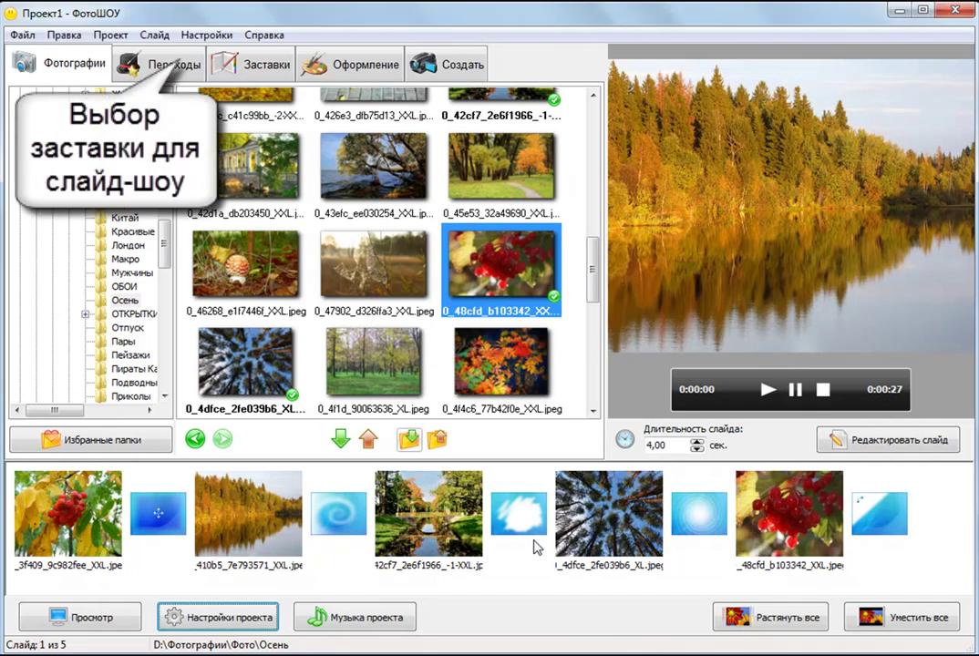
Insert the title slide Осень at the start of the slideshow and the title slide The end after the last photo
left_click(264, 79)
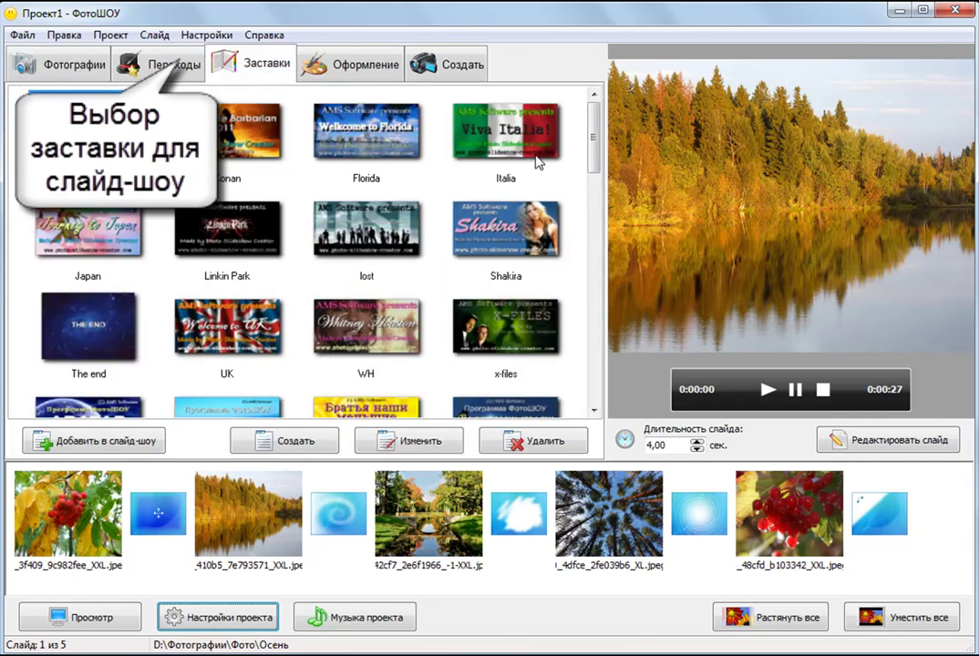
scroll(538, 162, "down", 10)
left_click(509, 134)
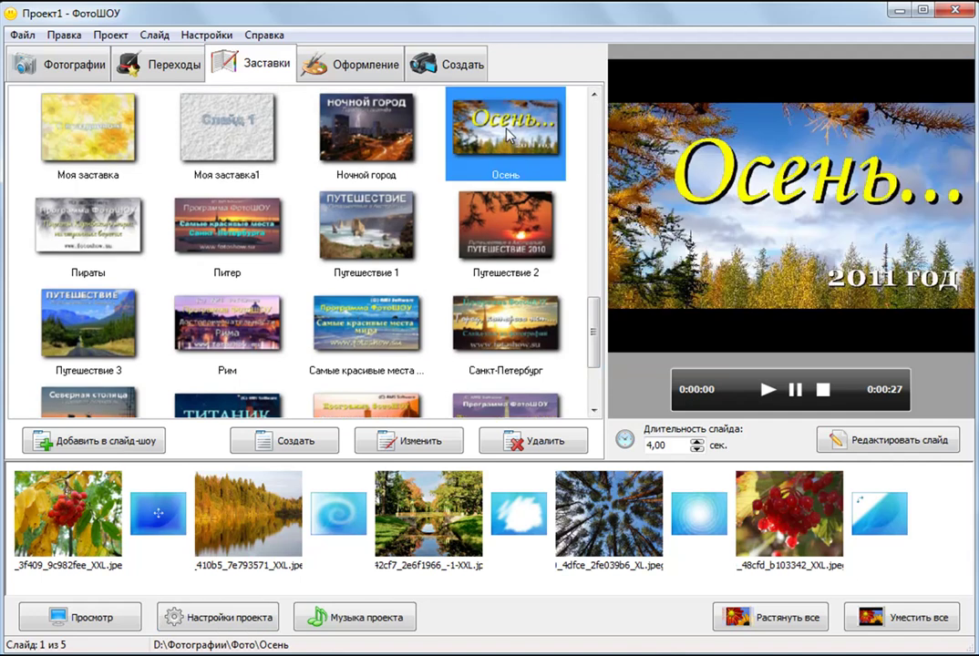
left_click_drag(508, 134, 114, 497)
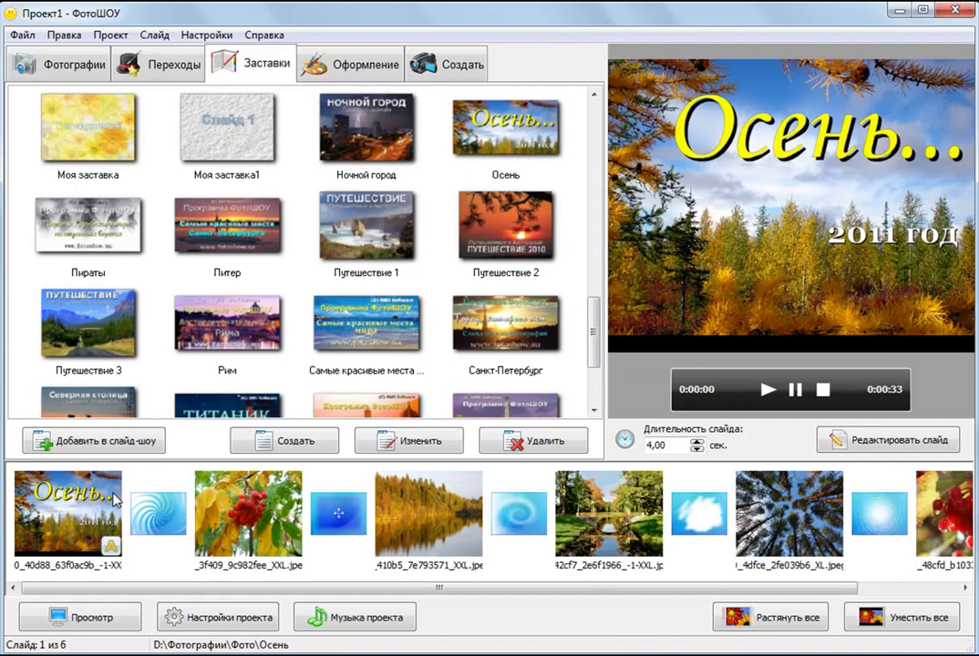
scroll(466, 585, "right", 3)
left_click_drag(141, 232, 911, 496)
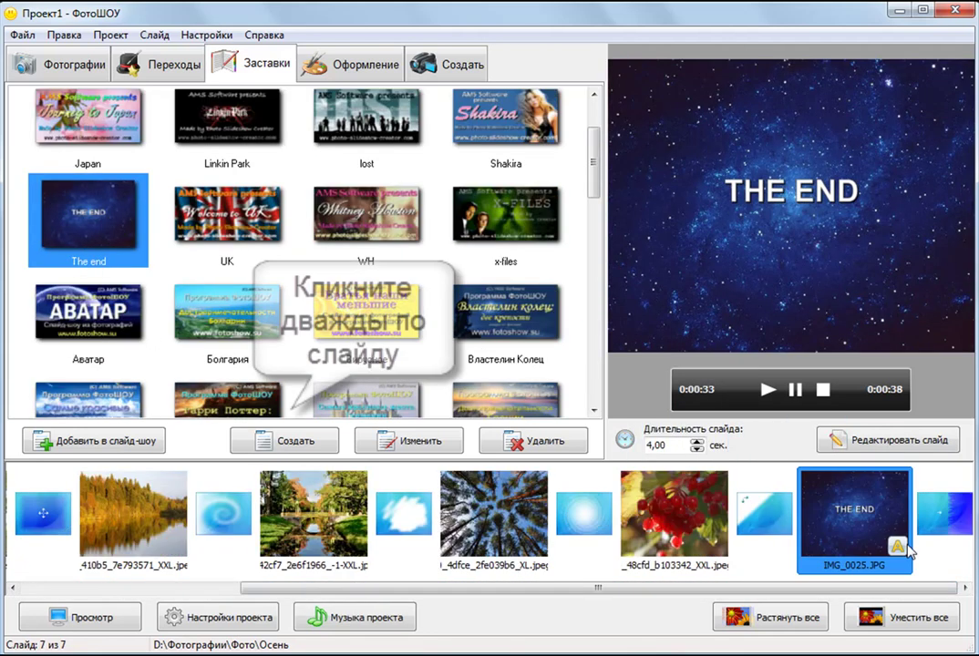
Open the rowan-berry slide 0_3f409_9c982fee_XXL.jpeg for editing, enlarge its photo slightly beyond the frame and reposition it
left_click_drag(798, 592, 609, 595)
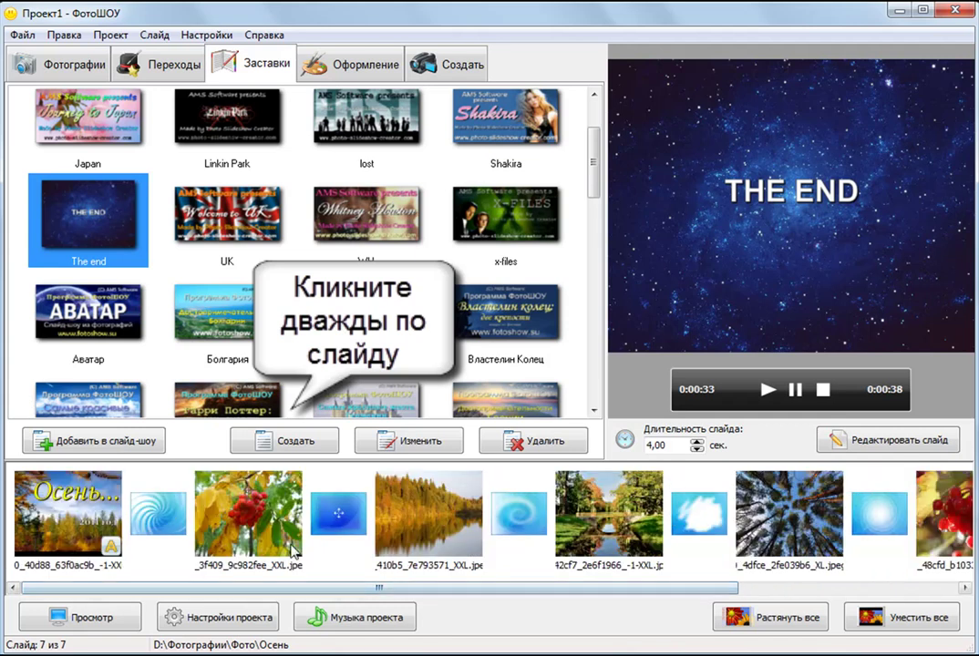
double_click(261, 533)
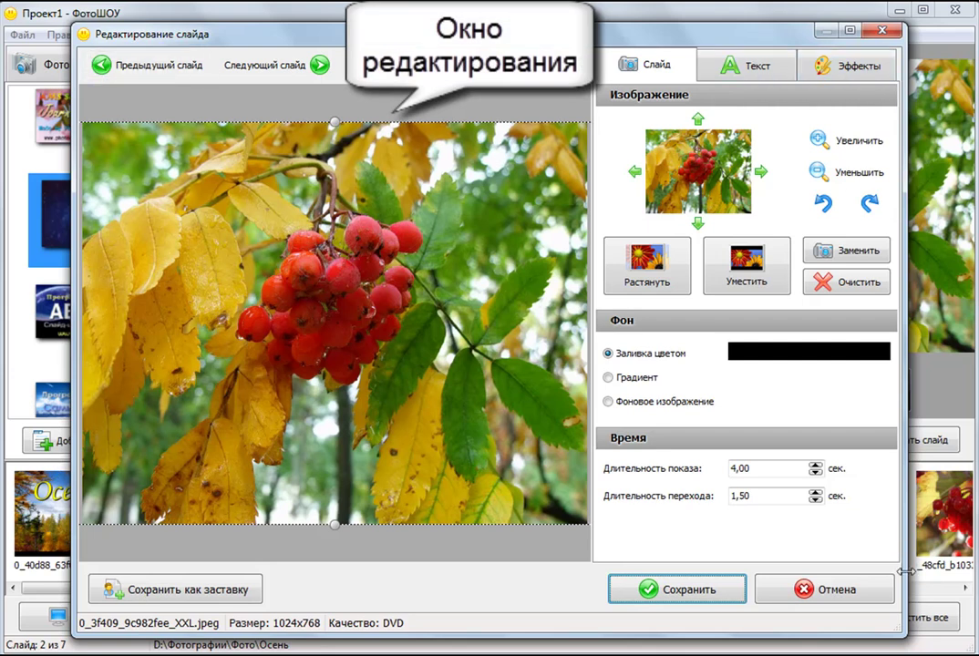
left_click_drag(335, 124, 330, 95)
mouse_move(319, 228)
left_mouse_down()
mouse_move(328, 233)
mouse_move(296, 265)
mouse_move(306, 243)
left_mouse_up()
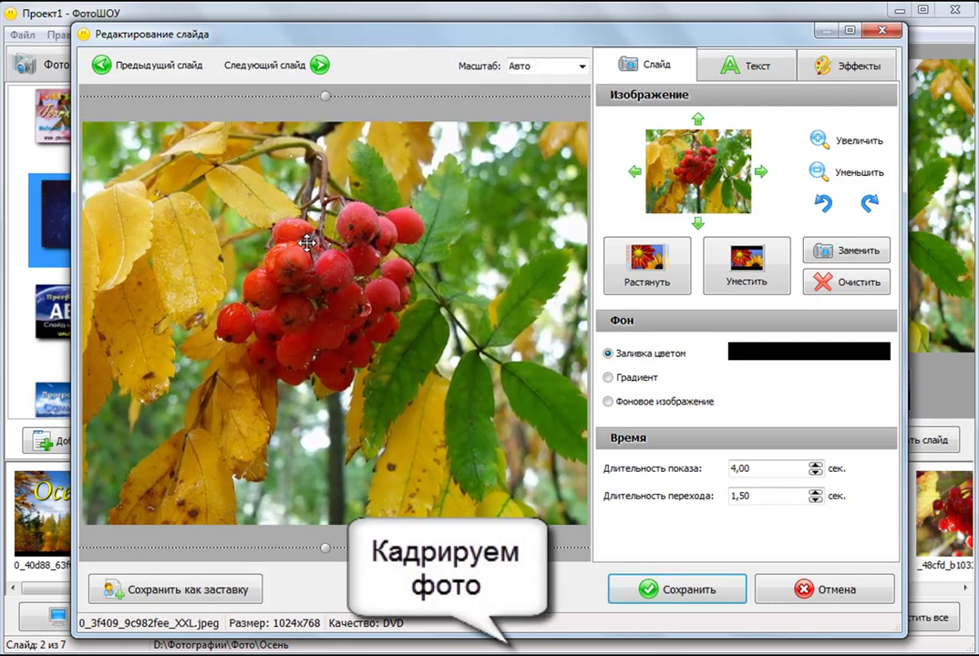
Add the text 2011 to the slide and place it in the lower-right part of the photo
left_click(755, 64)
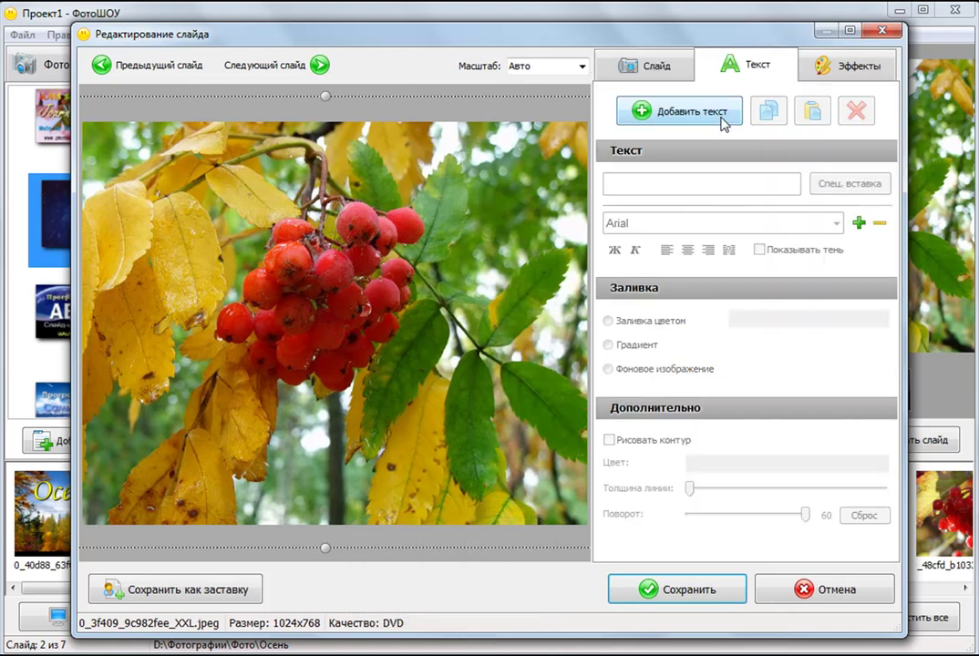
left_click(704, 111)
left_click_drag(720, 183, 604, 183)
type("2011")
left_click_drag(261, 323, 502, 483)
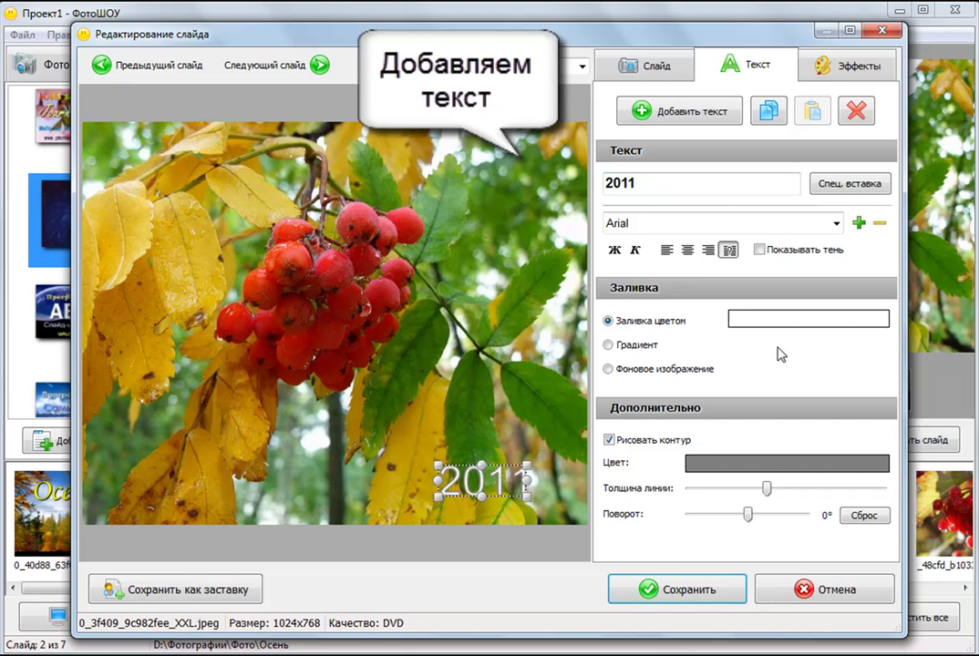
Style the 2011 text with a shadow, no outline and a different font, and move it to the photo's bottom centre
left_click(760, 248)
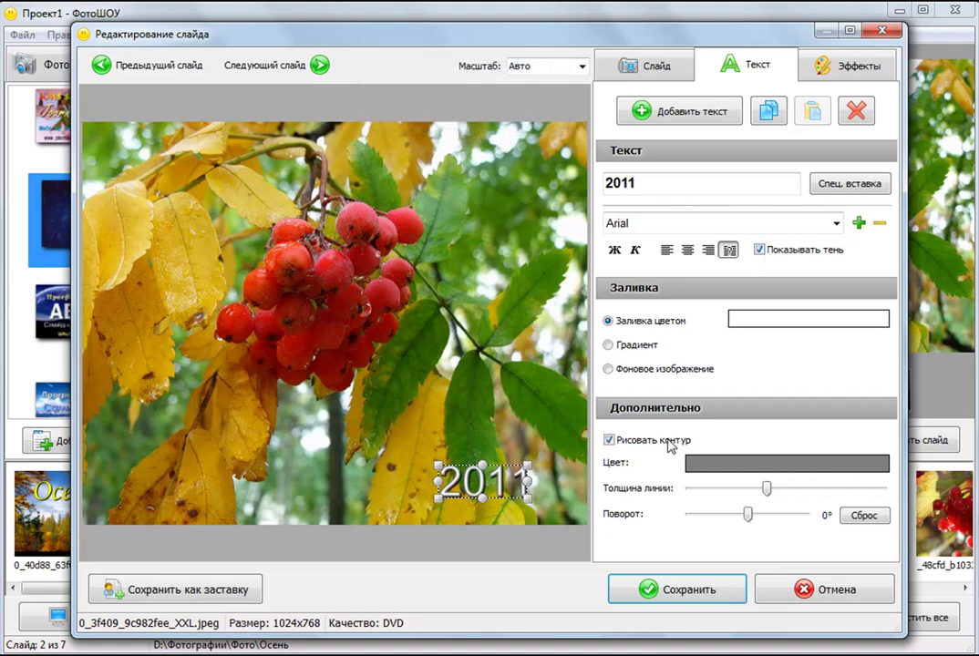
left_click(610, 441)
left_click(651, 226)
left_click(644, 258)
left_click_drag(502, 473, 343, 449)
Enable the effect Плавное увеличение и смещение for the rowan-berry slide
left_click(643, 64)
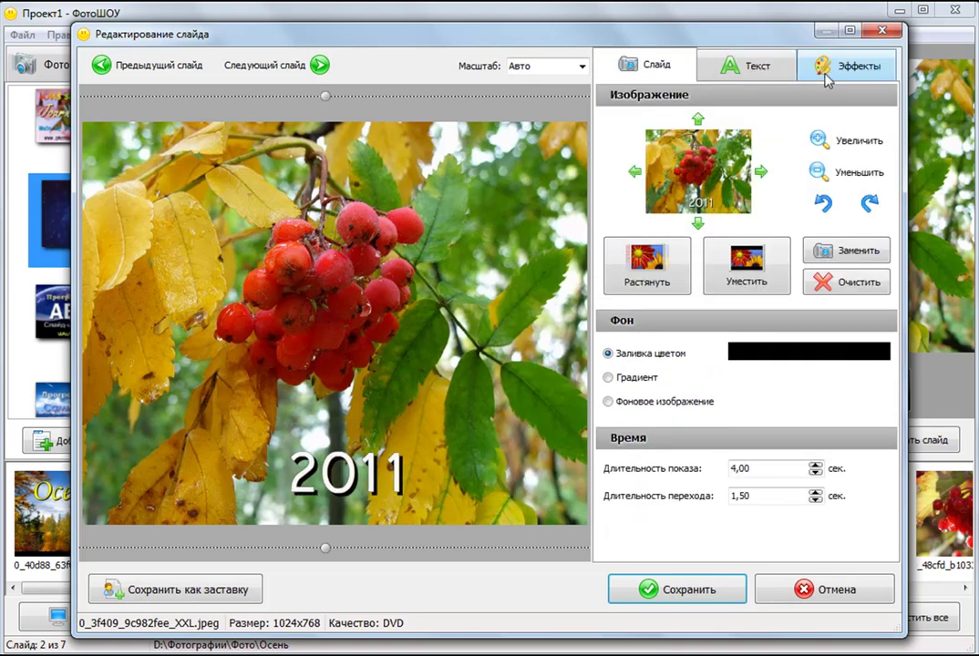
left_click(827, 71)
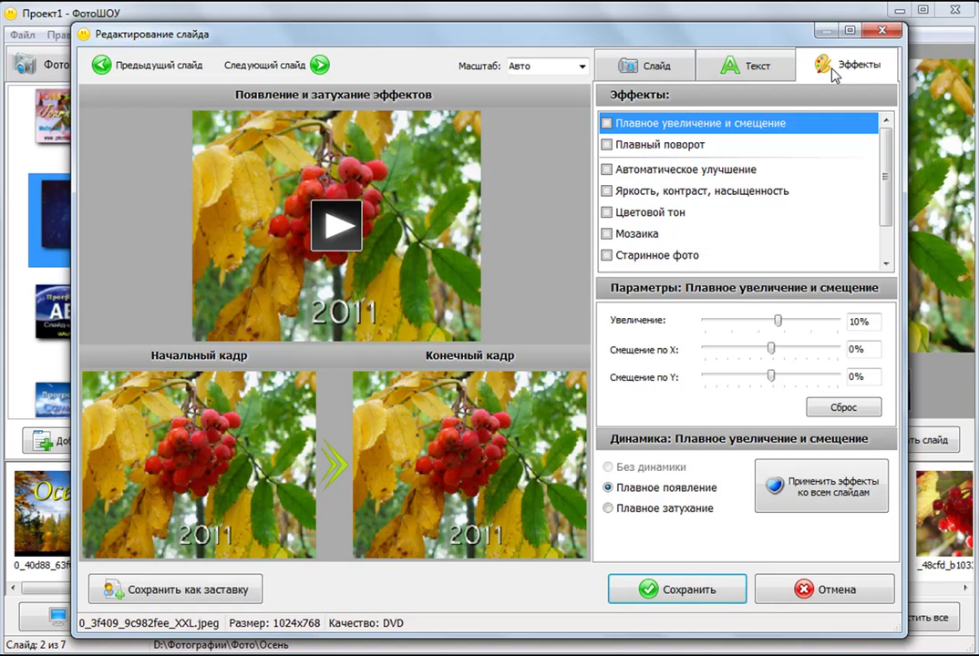
left_click(606, 123)
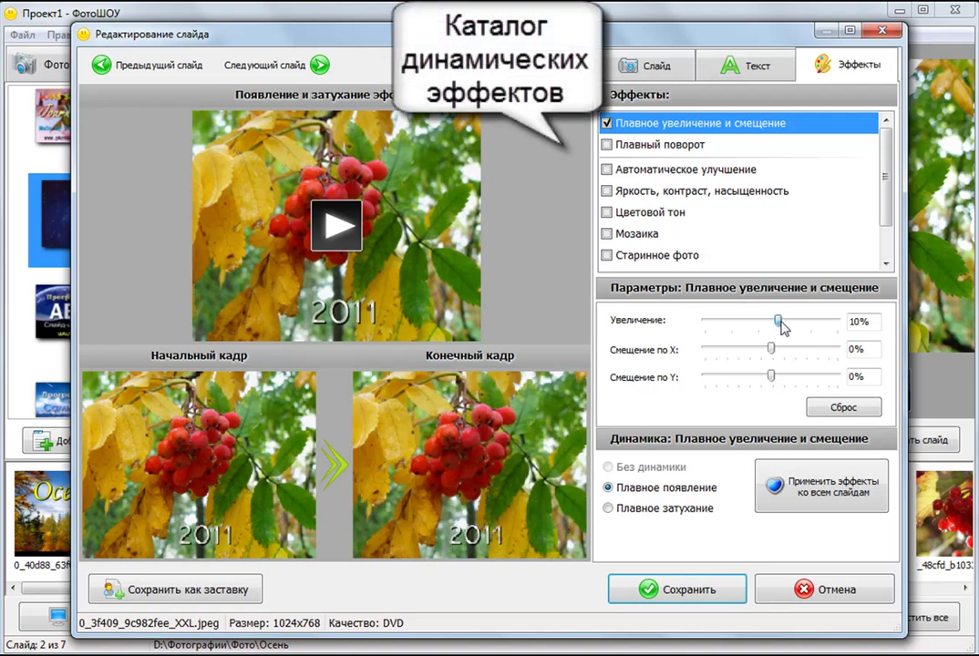
Preview the rowan slide's gradual zoom with Увеличение at 14%, then enable Плавный поворот and preview the combined motion
left_click(337, 235)
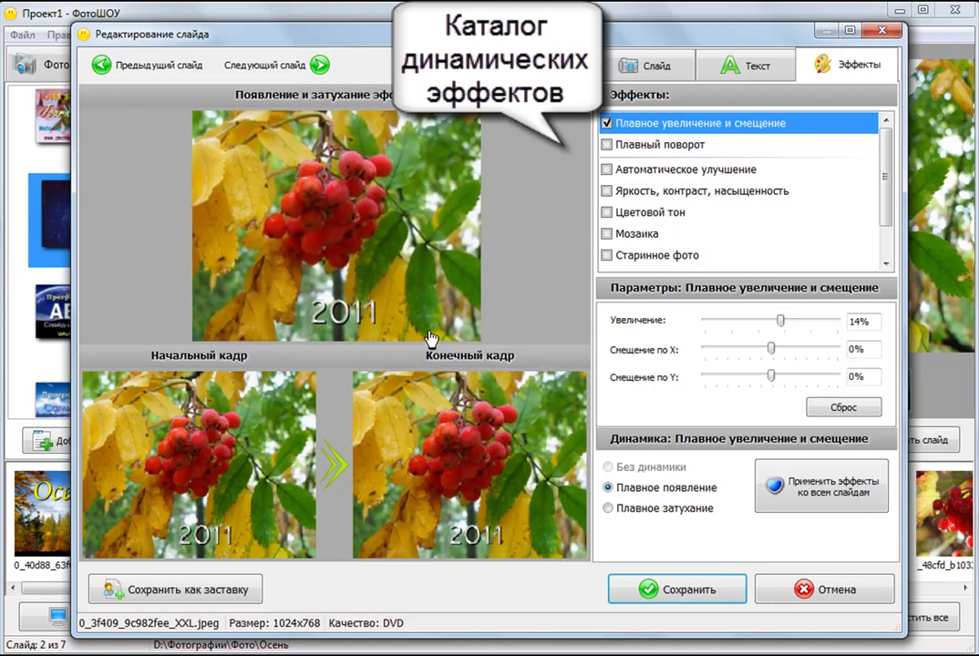
left_click(606, 146)
left_click(341, 243)
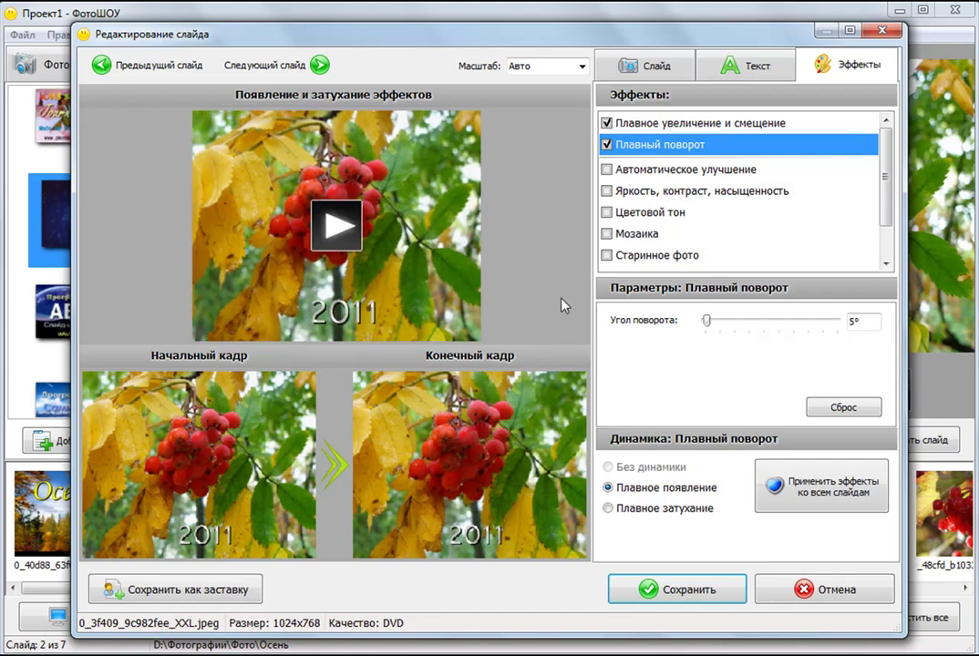
Enable the Старинное фото effect for the rowan-berry slide and save the slide's changes
scroll(883, 175, "down", 2)
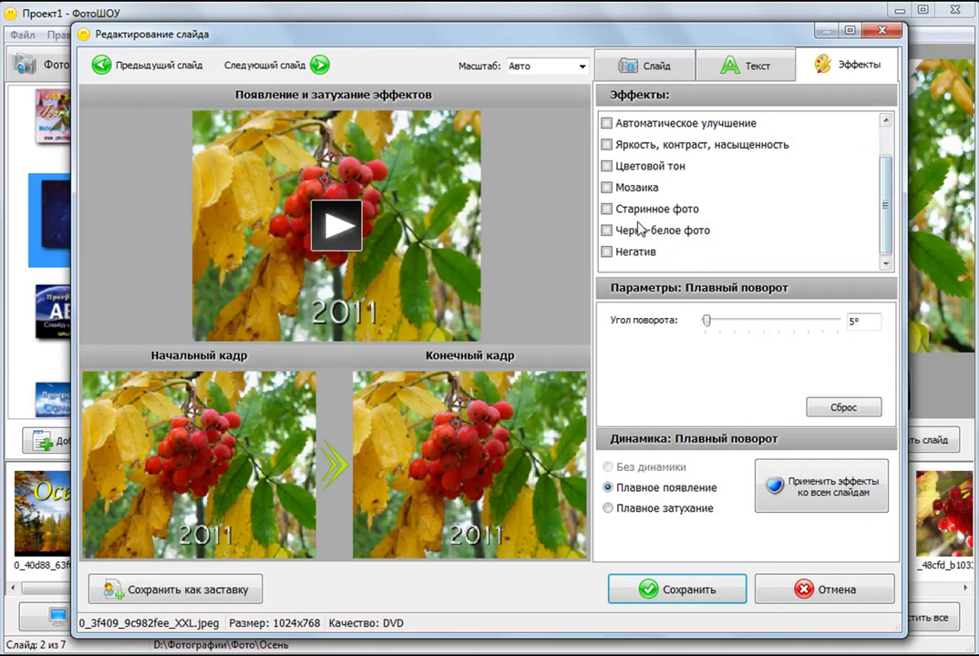
left_click(607, 209)
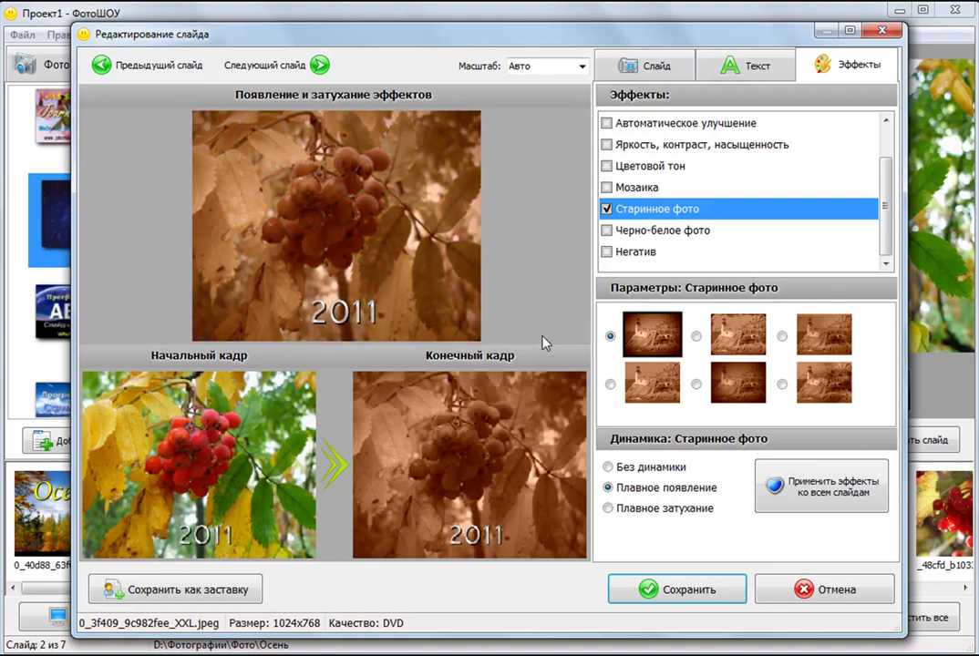
left_click(675, 591)
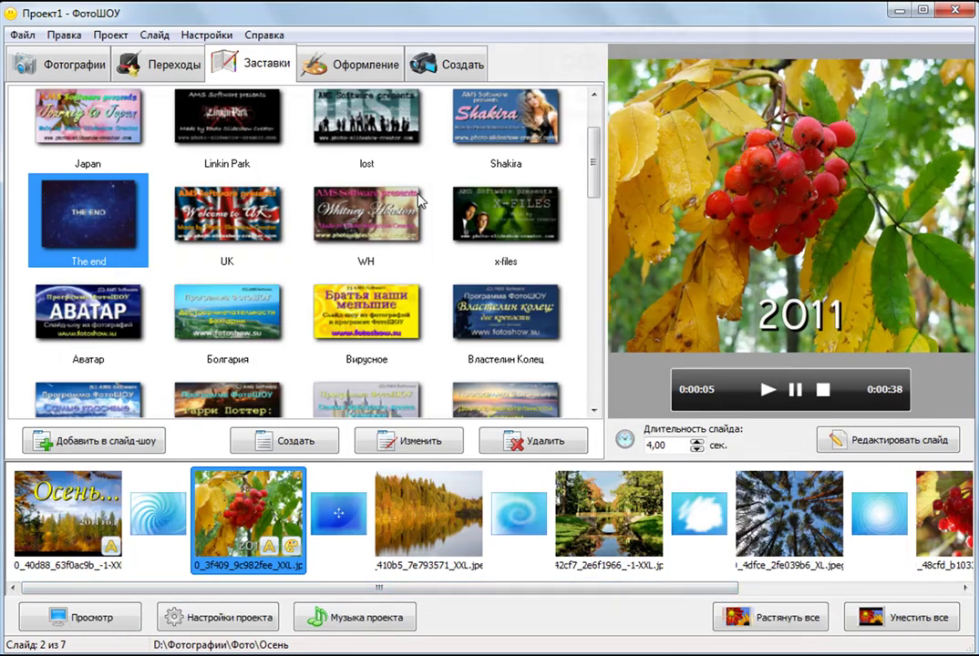
Browse the Путешествия design themes and preview the tropical beach and Tokyo frames
left_click(350, 65)
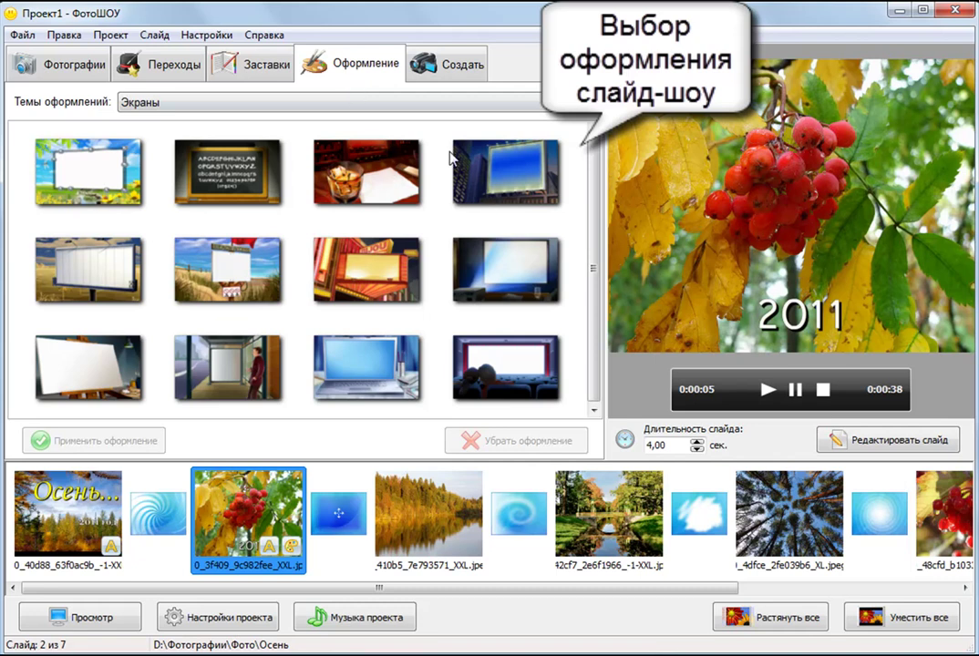
left_click(291, 102)
left_click(248, 150)
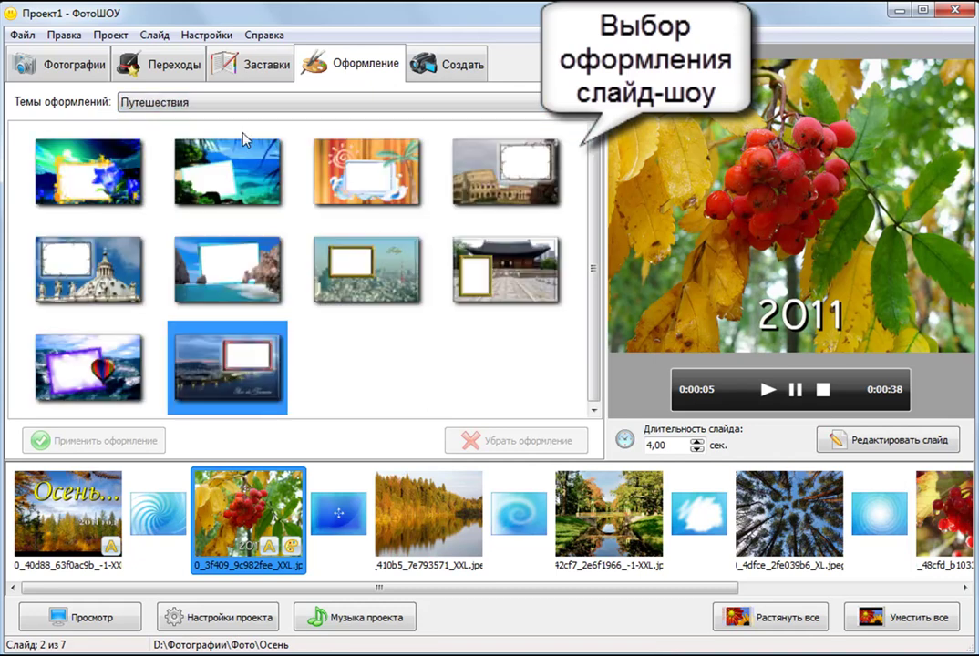
left_click(233, 106)
left_click(73, 185)
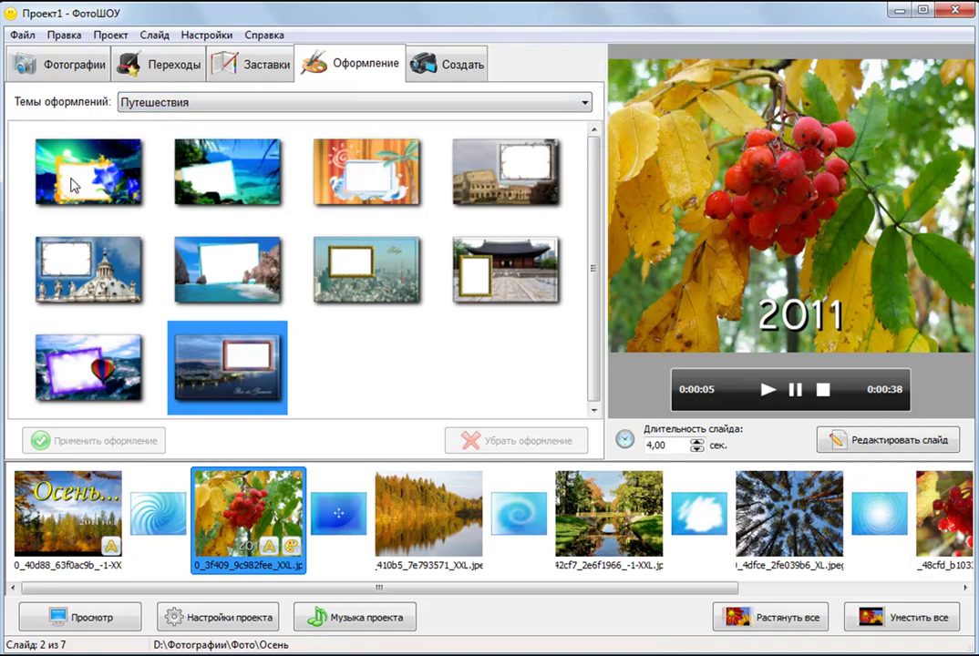
left_click(233, 173)
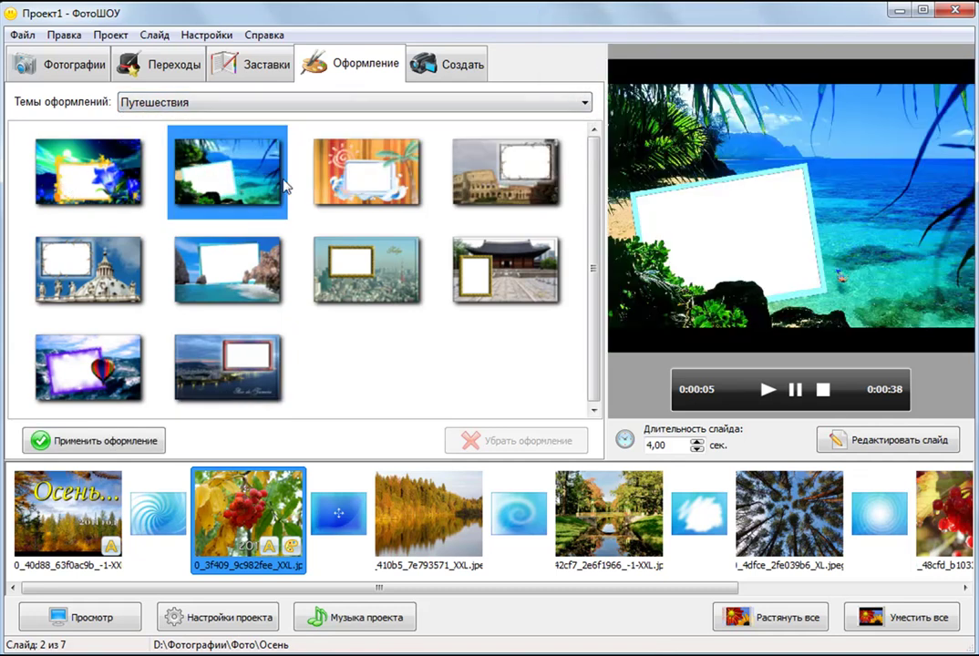
left_click(408, 255)
Apply the projector-screen design from the Экраны themes to the slideshow
left_click(314, 103)
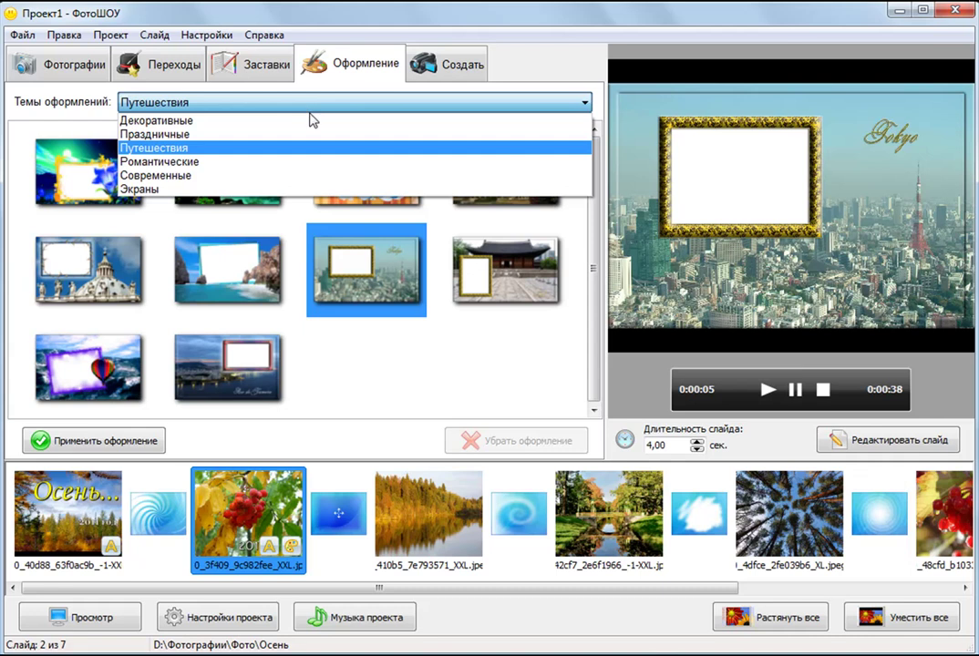
left_click(260, 189)
left_click(518, 269)
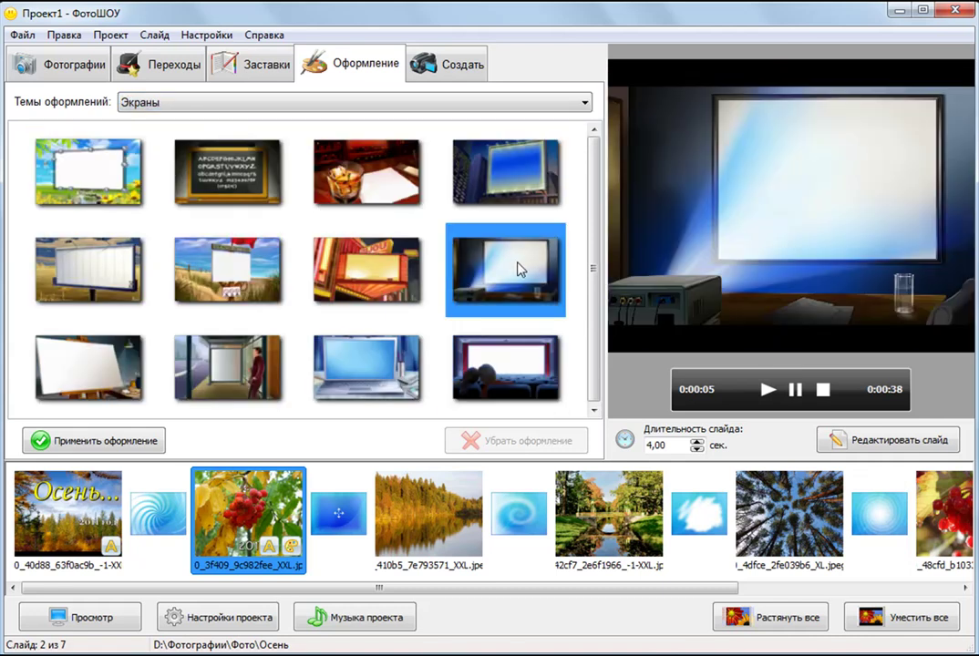
left_click_drag(518, 269, 132, 529)
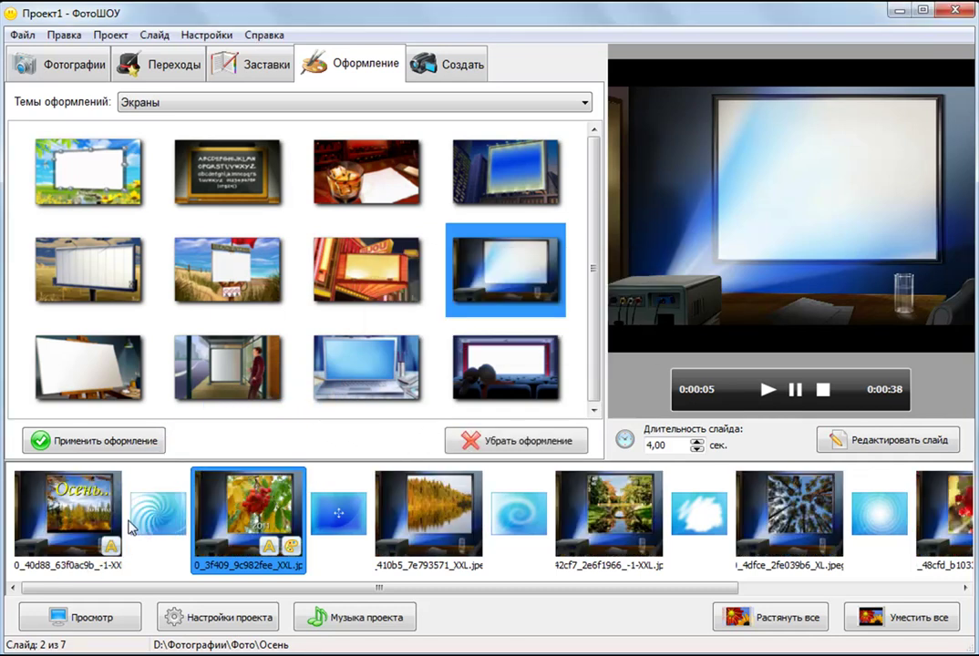
Add the End Of The Universe MP3 from D:\Музыка to the project's music playlist and save the settings
left_click(372, 626)
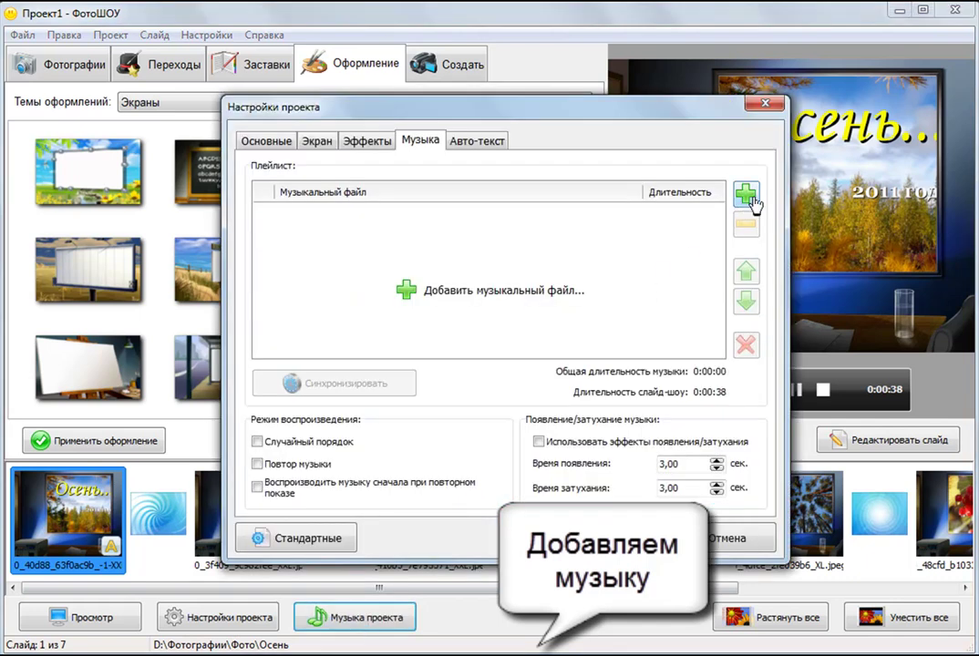
left_click(749, 197)
double_click(407, 395)
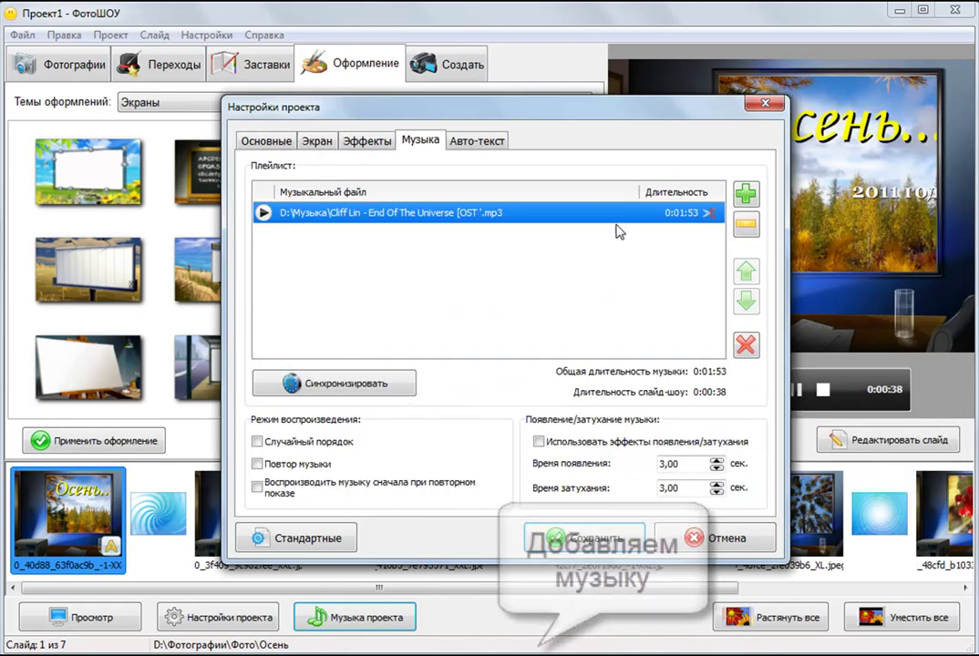
left_click(550, 533)
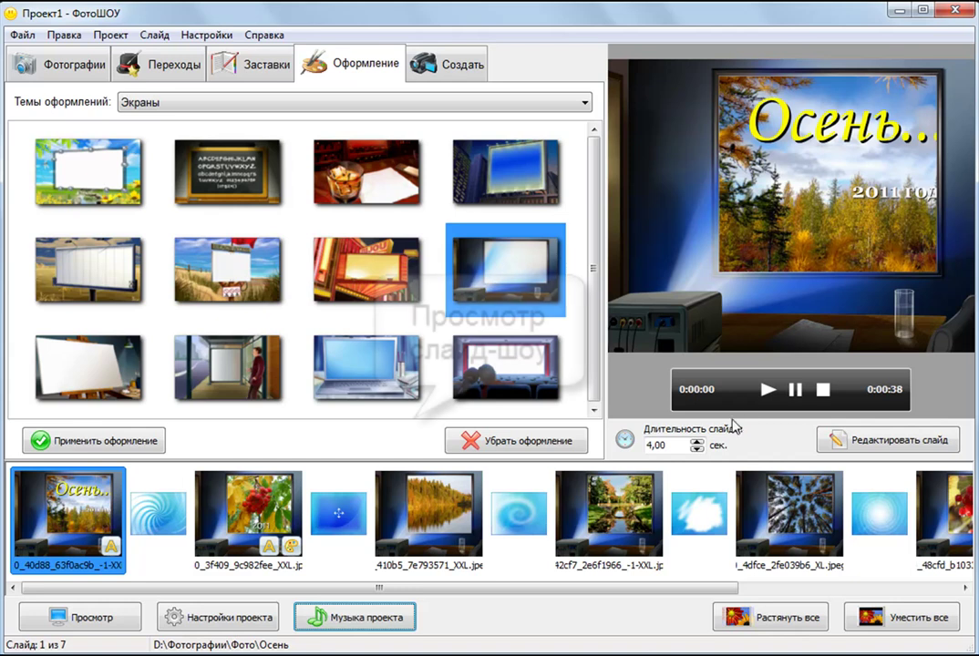
Play the slideshow in the preview, stop it and save the project as Проект1 in the Музыка folder
left_click(766, 389)
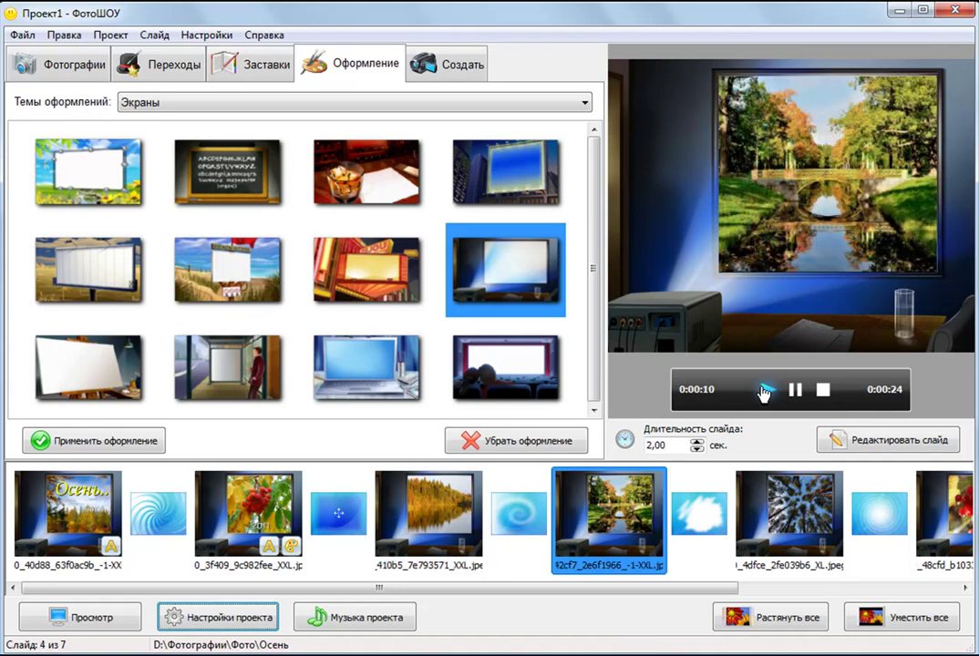
left_click(823, 390)
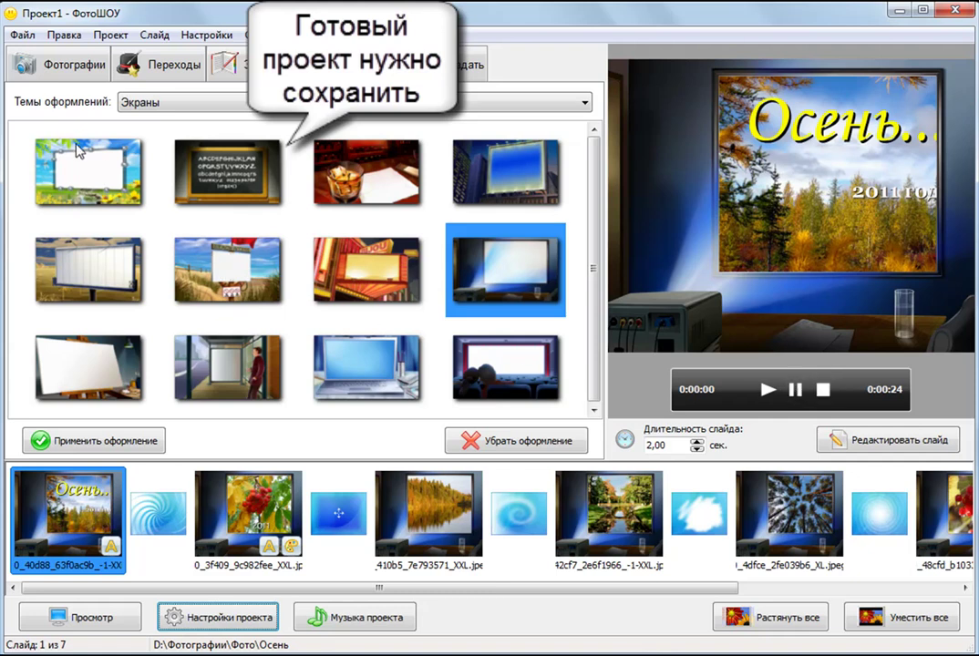
left_click(20, 35)
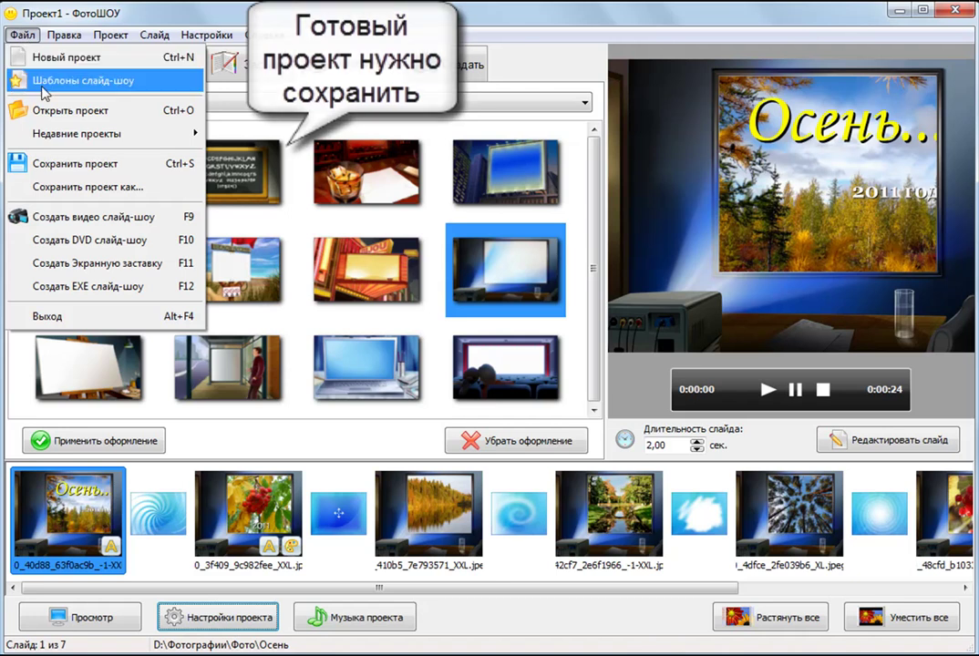
left_click(73, 163)
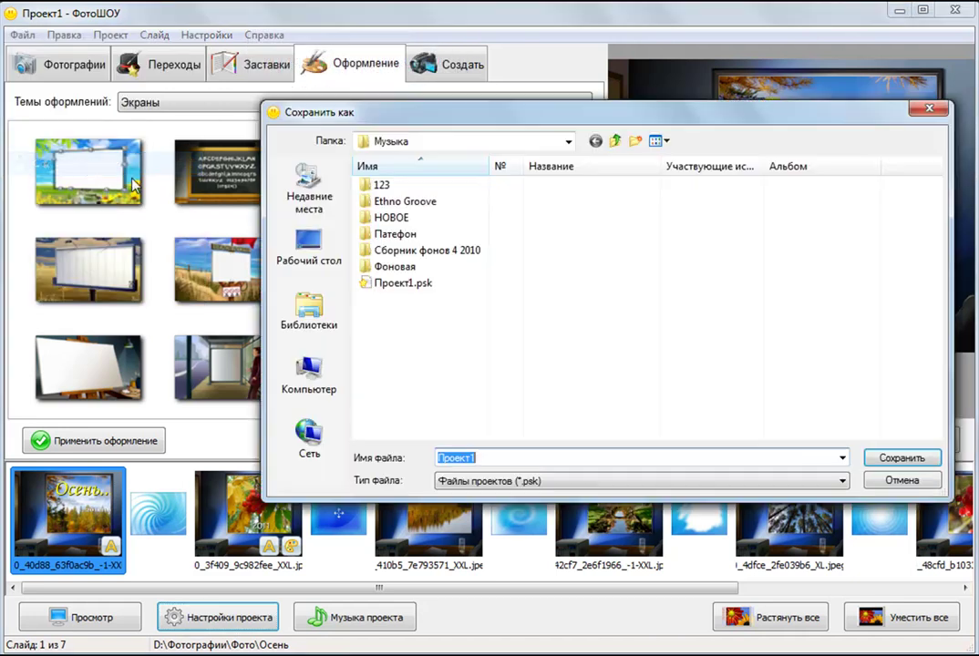
left_click(873, 457)
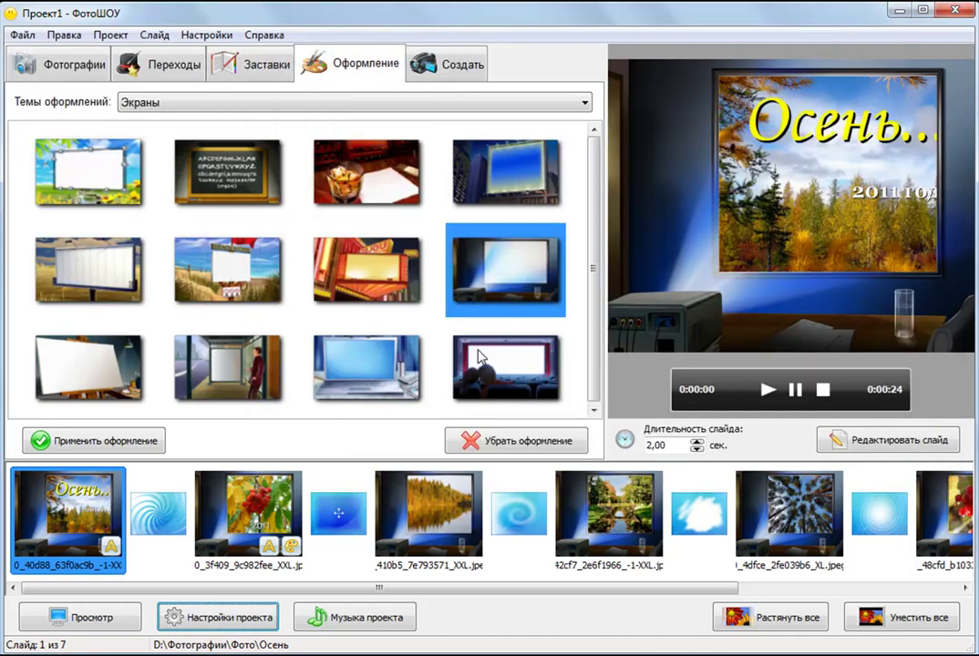
Start creating an AVI video file from the slideshow and set its video type to X264 видео
left_click(448, 75)
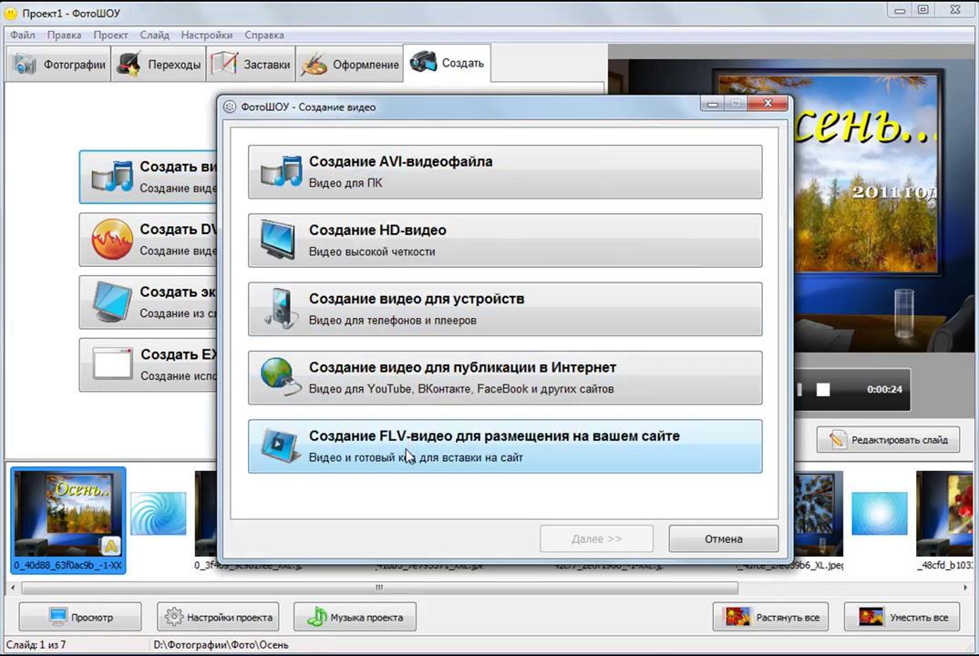
left_click(421, 178)
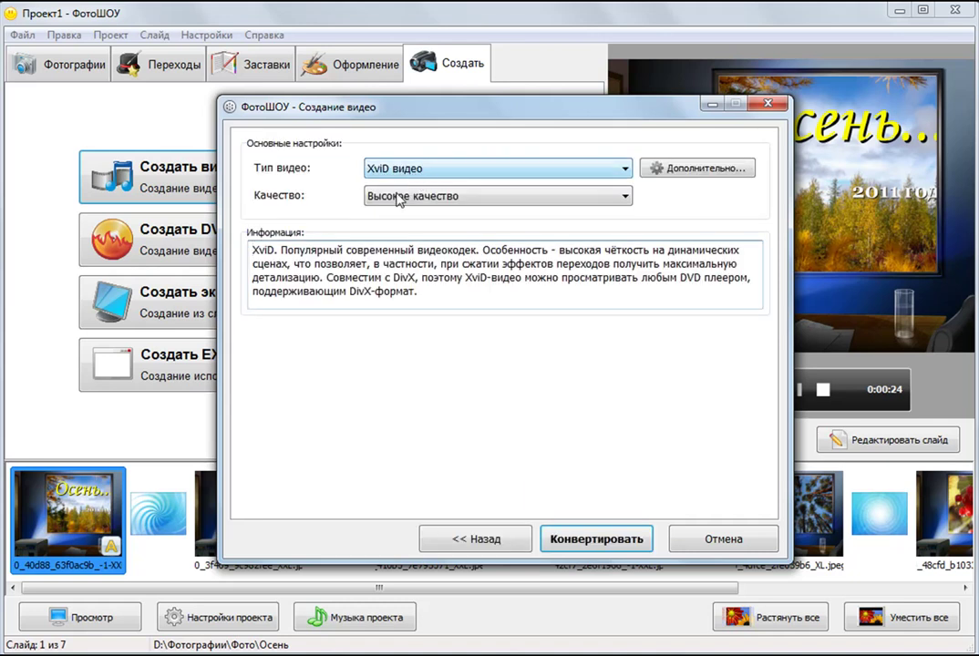
left_click(504, 170)
left_click(466, 217)
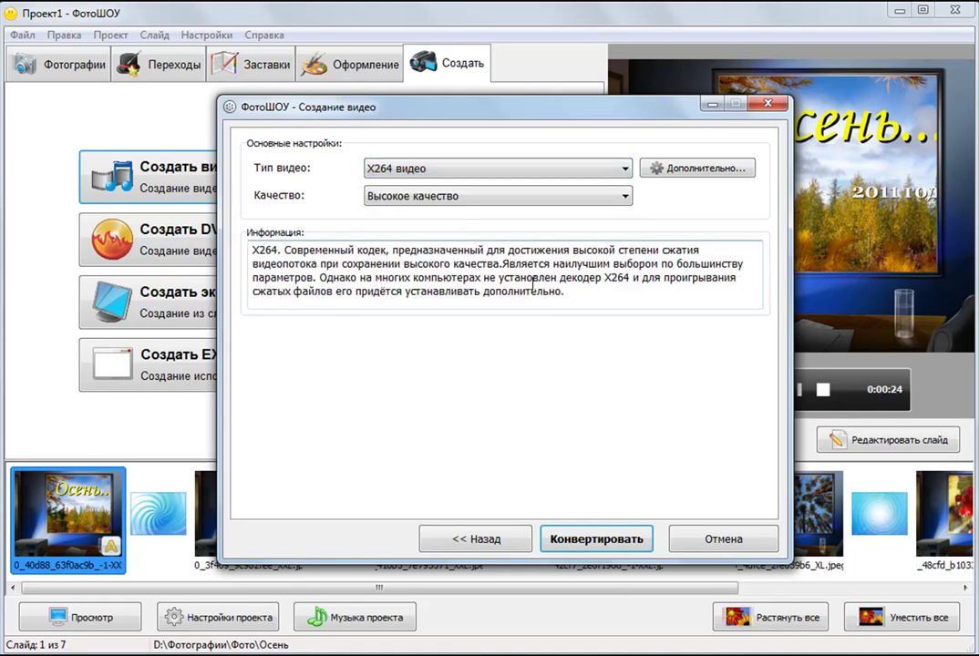
Convert the slideshow to an AVI file named осень 2011 on the desktop and dismiss the completion message
left_click(565, 529)
type("осень 2011")
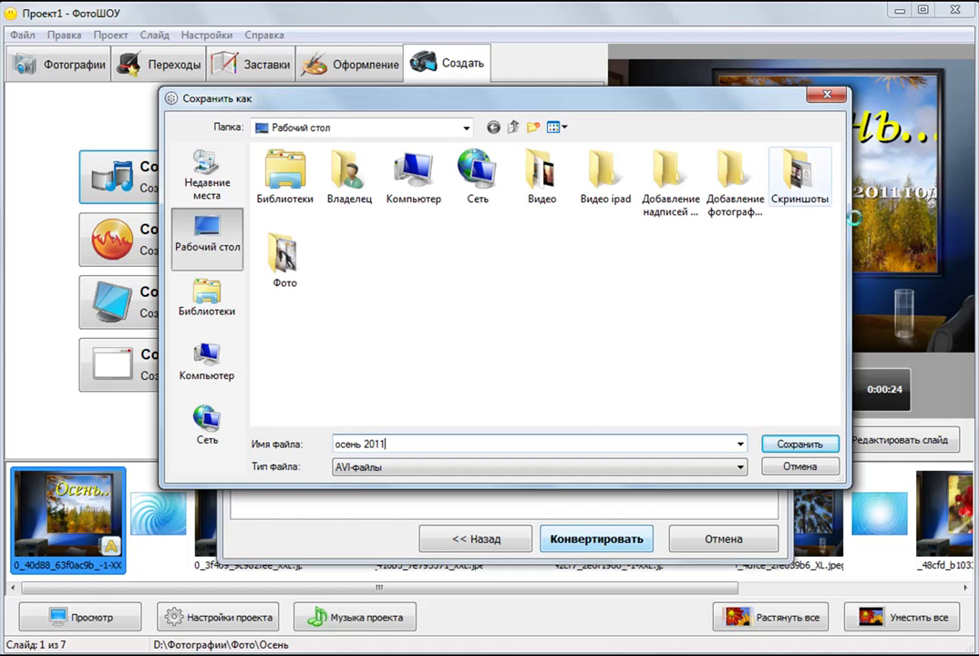
left_click(789, 445)
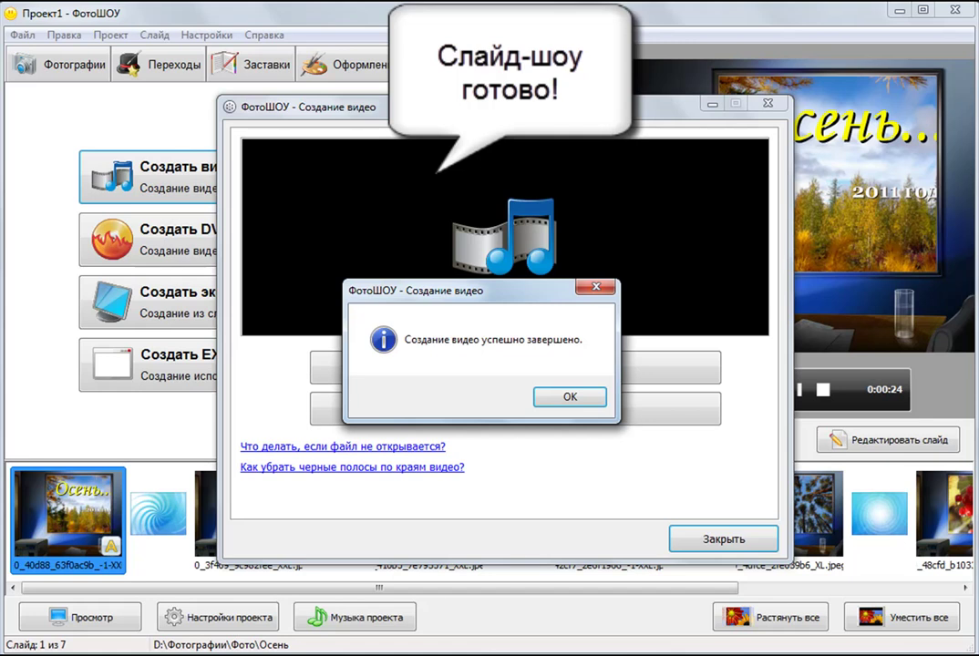
left_click(570, 398)
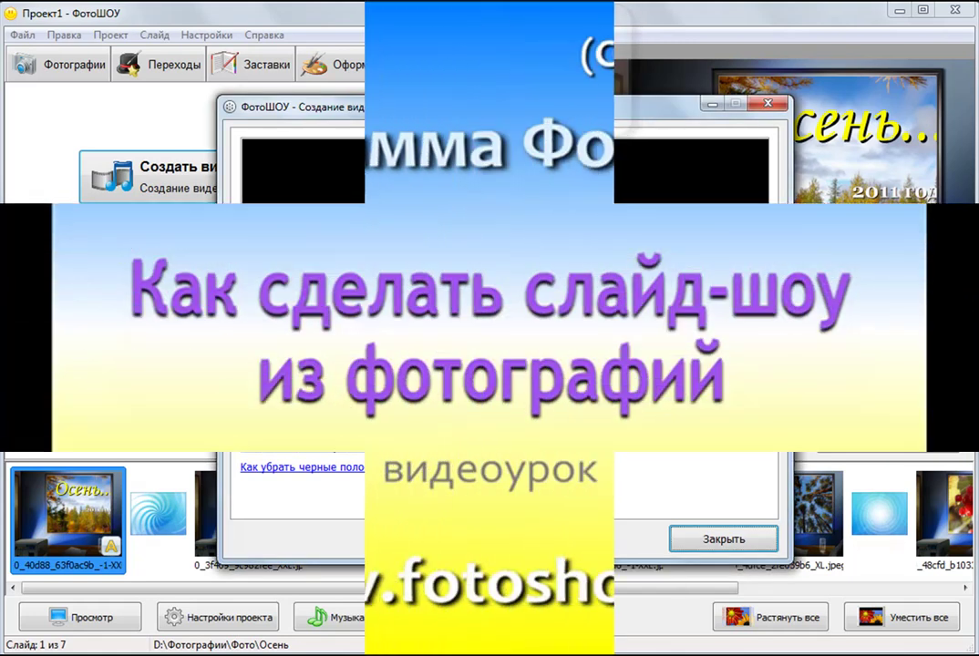